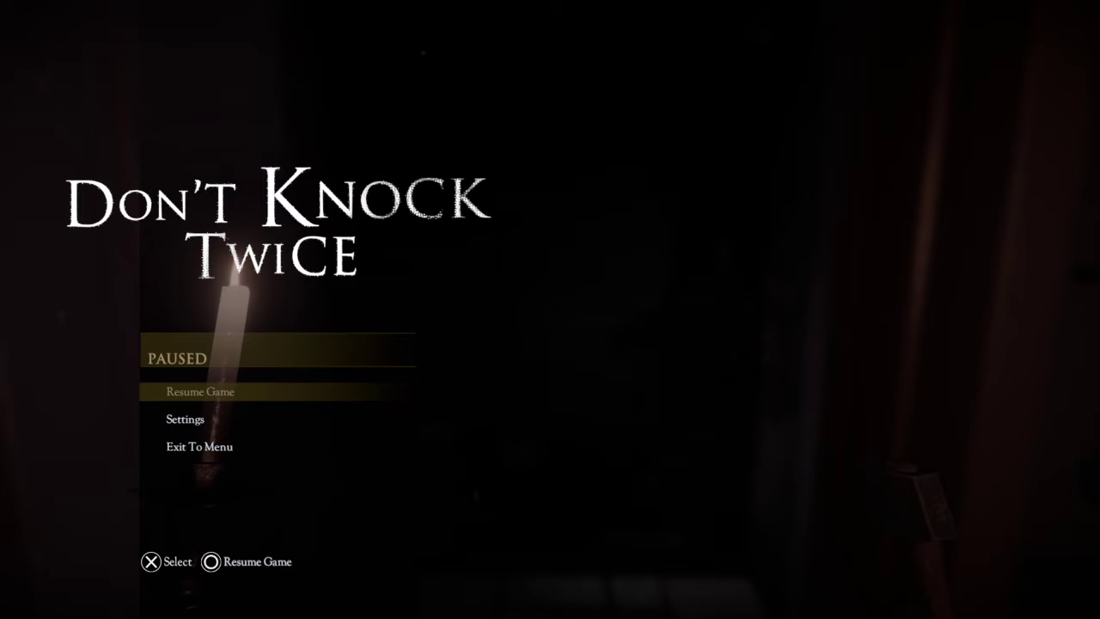
key(Escape)
key(w)
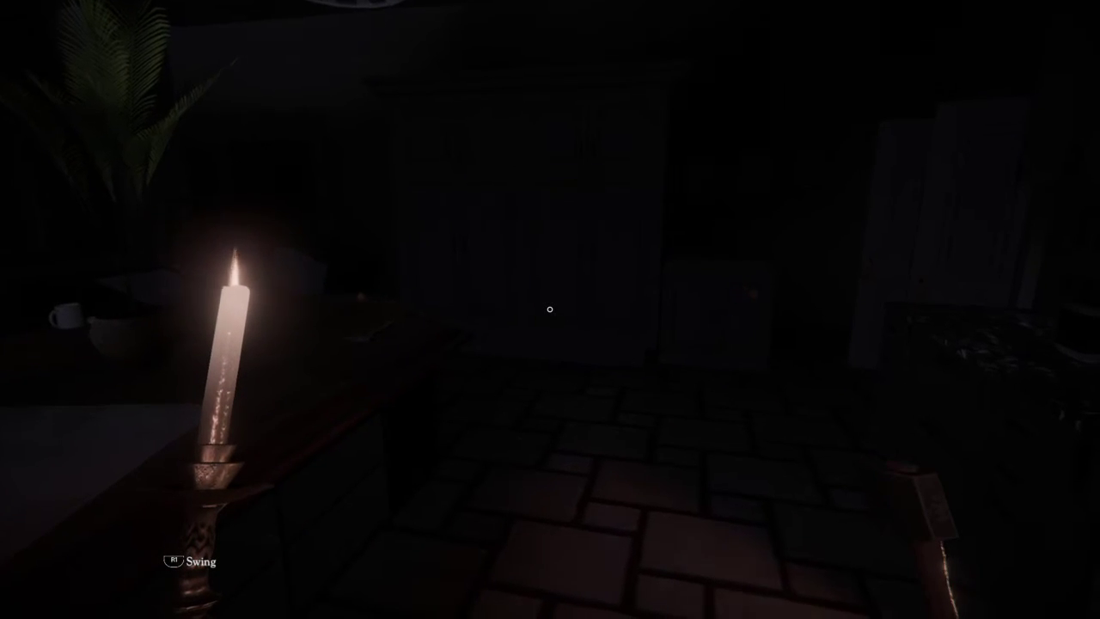
key(w)
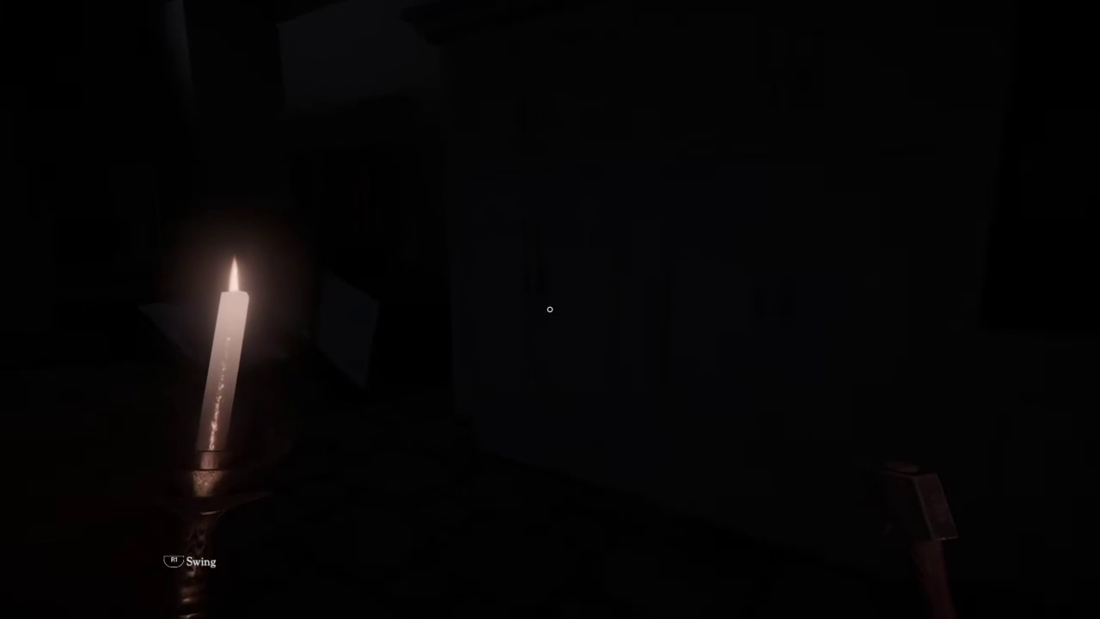
key(w)
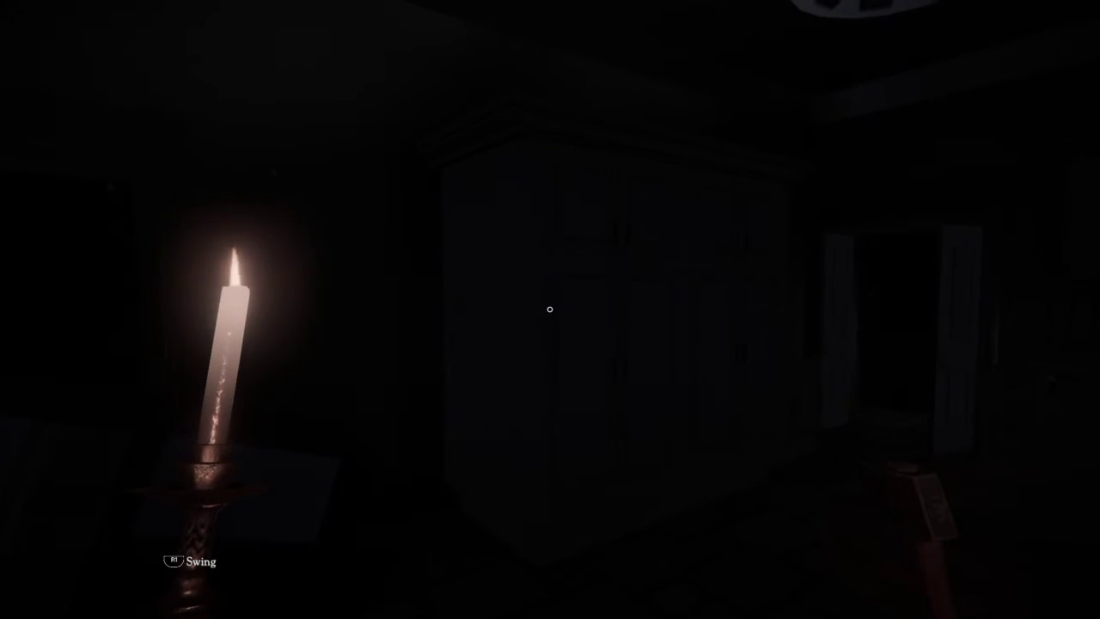
key(w)
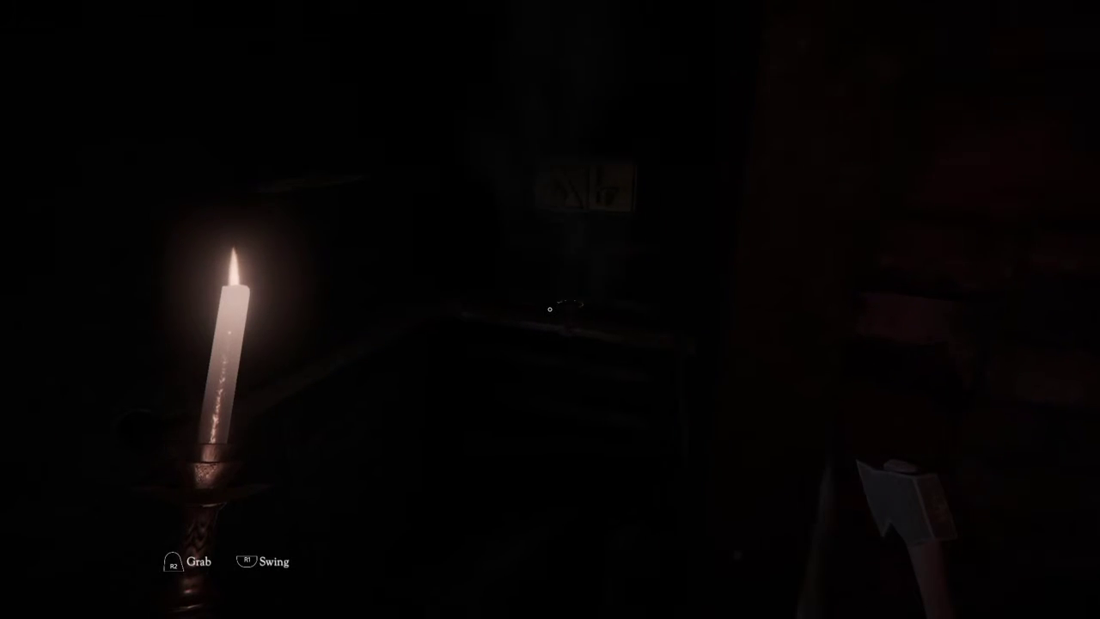
key(w)
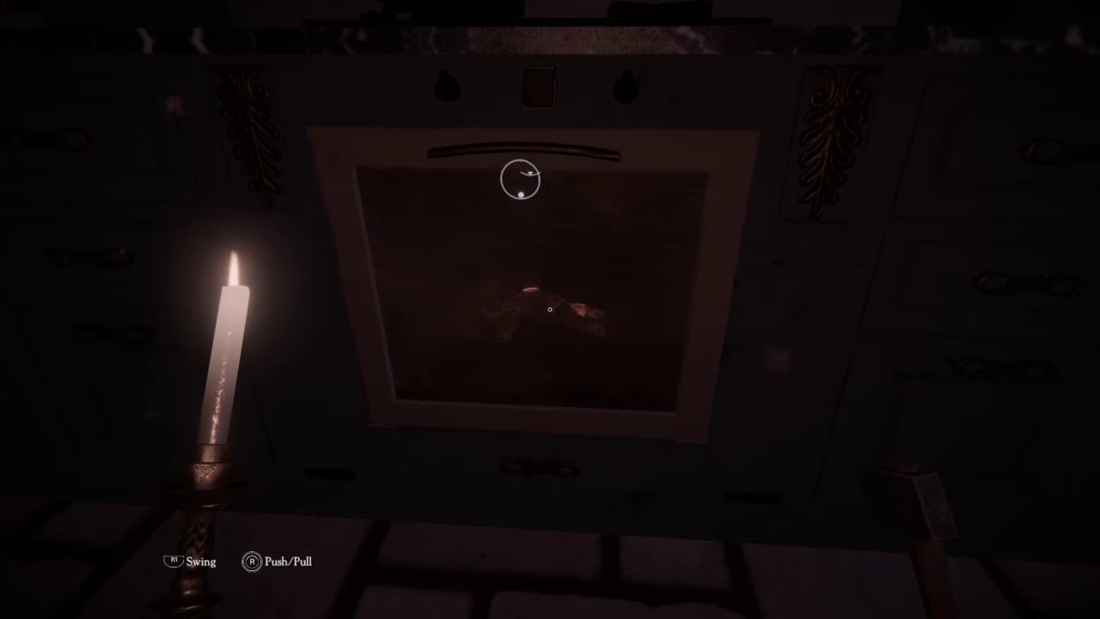
drag(520, 179, 479, 519)
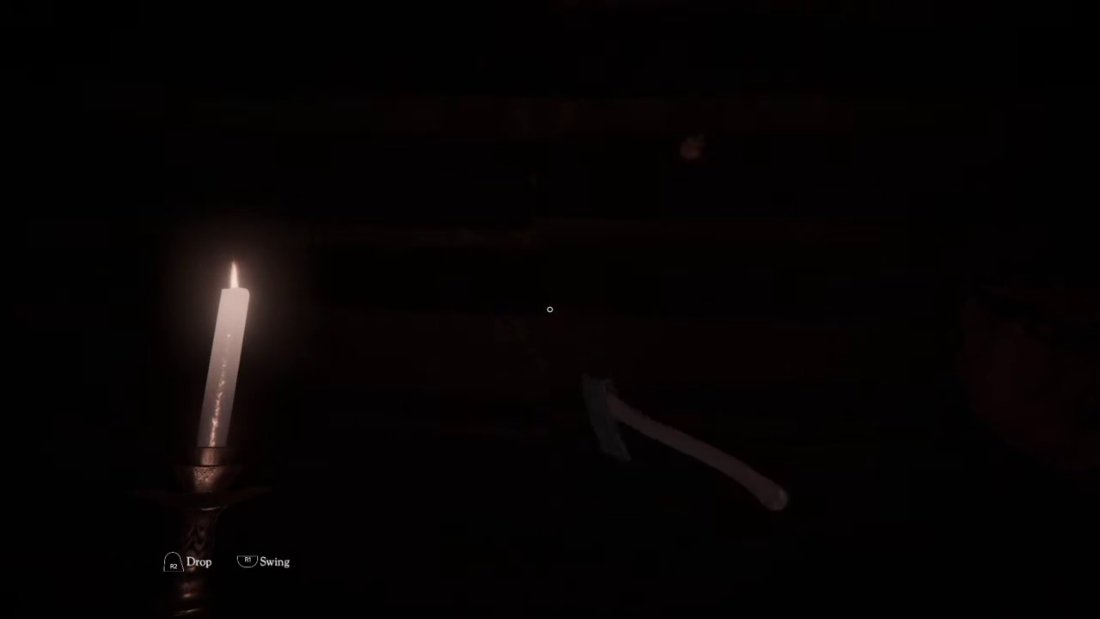
click(550, 310)
click(550, 309)
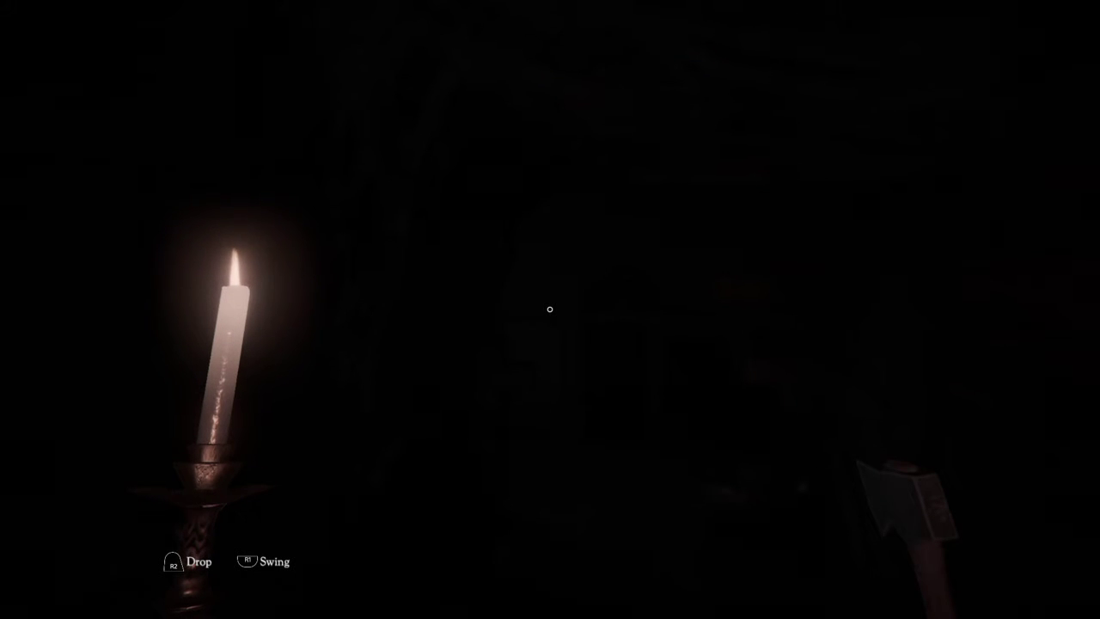
key(w)
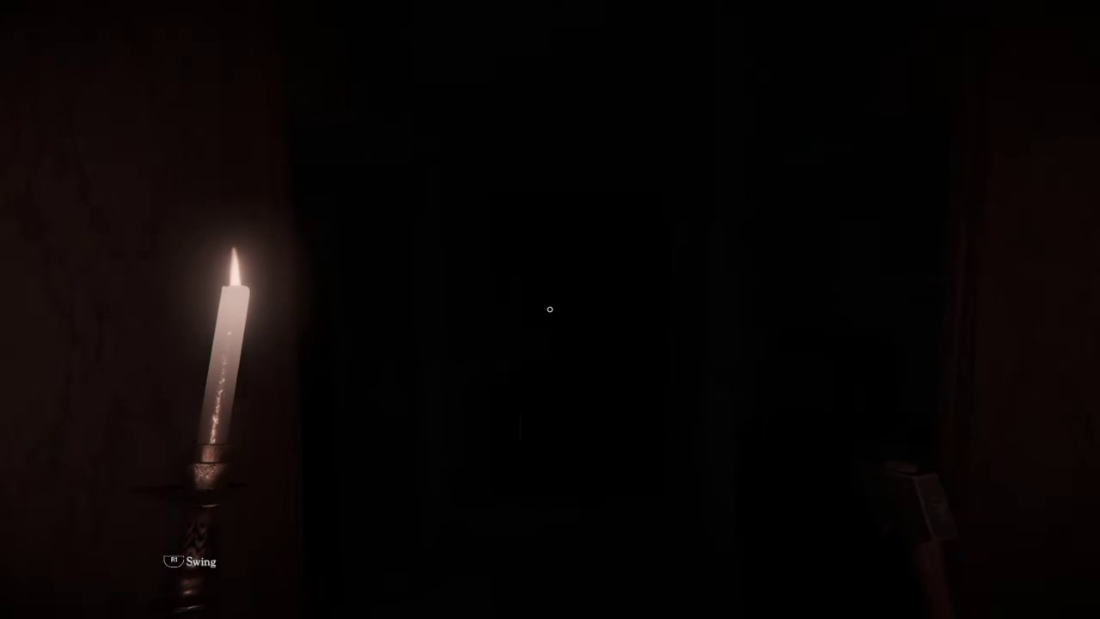
key(w)
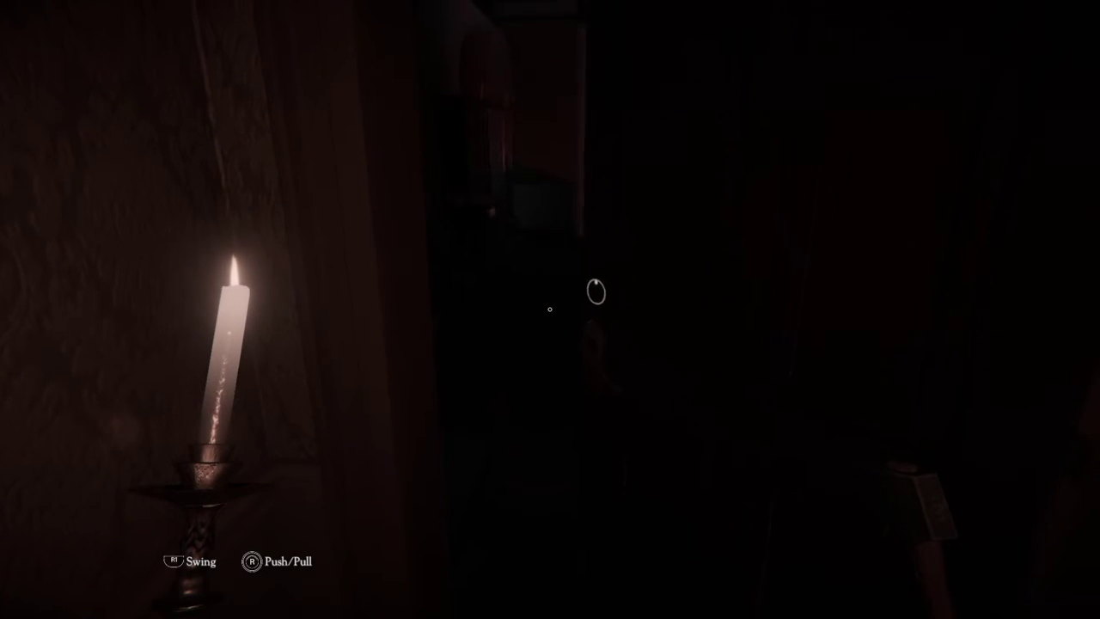
key(w)
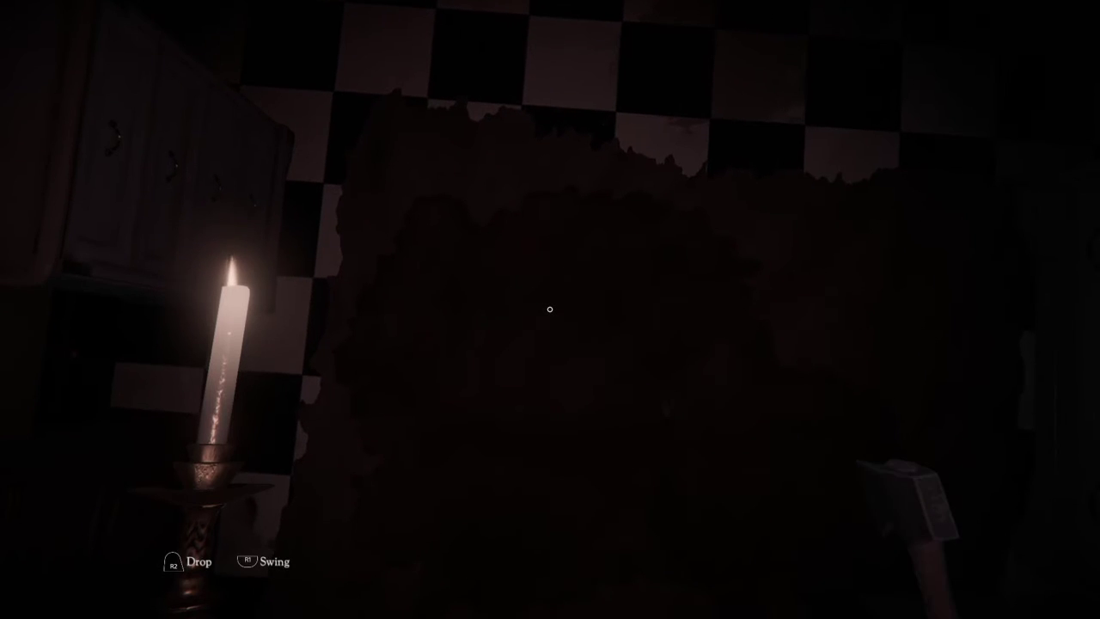
click(550, 309)
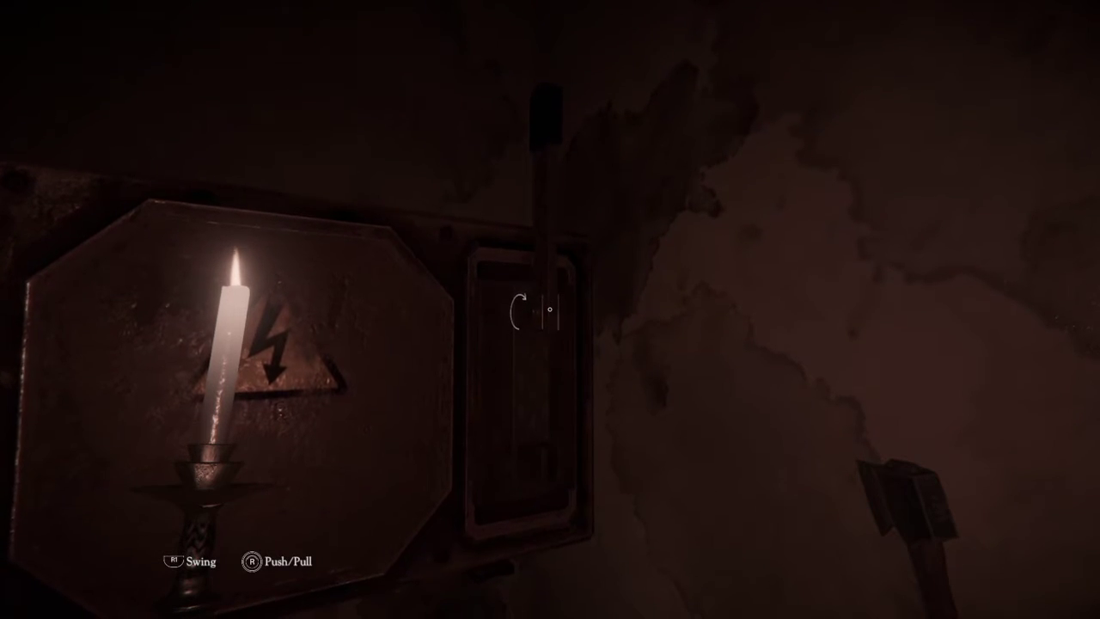
drag(703, 262, 649, 477)
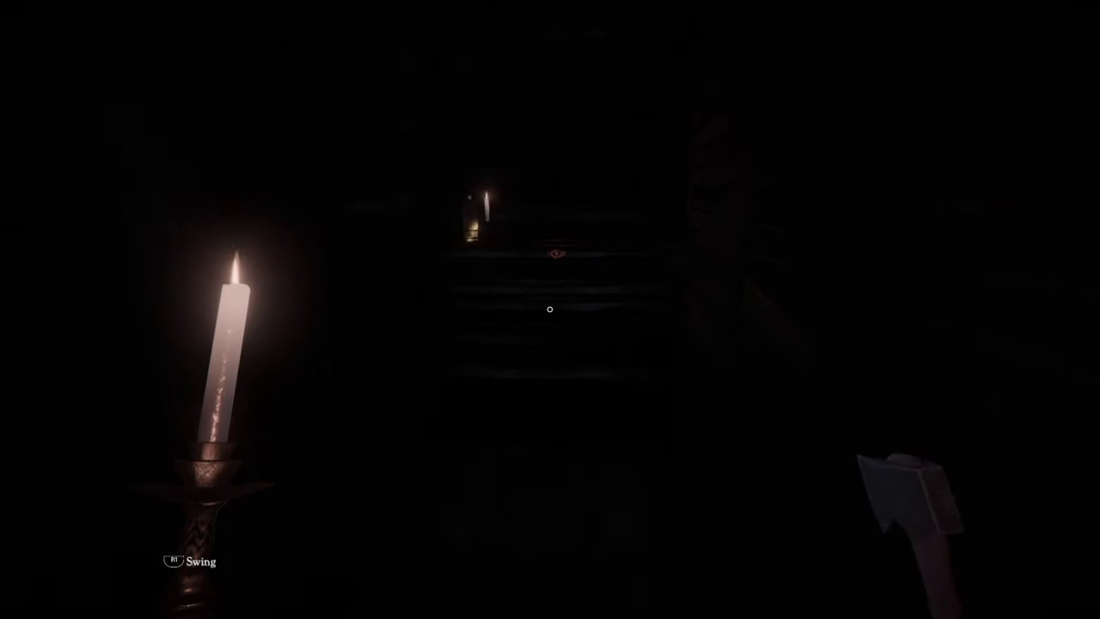
click(550, 309)
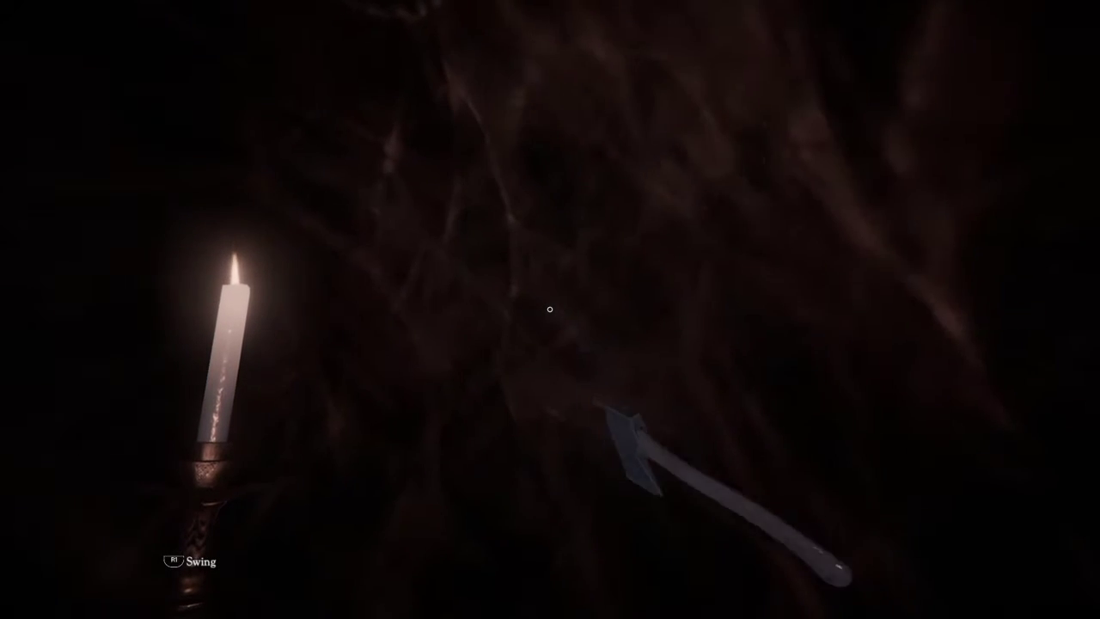
click(550, 310)
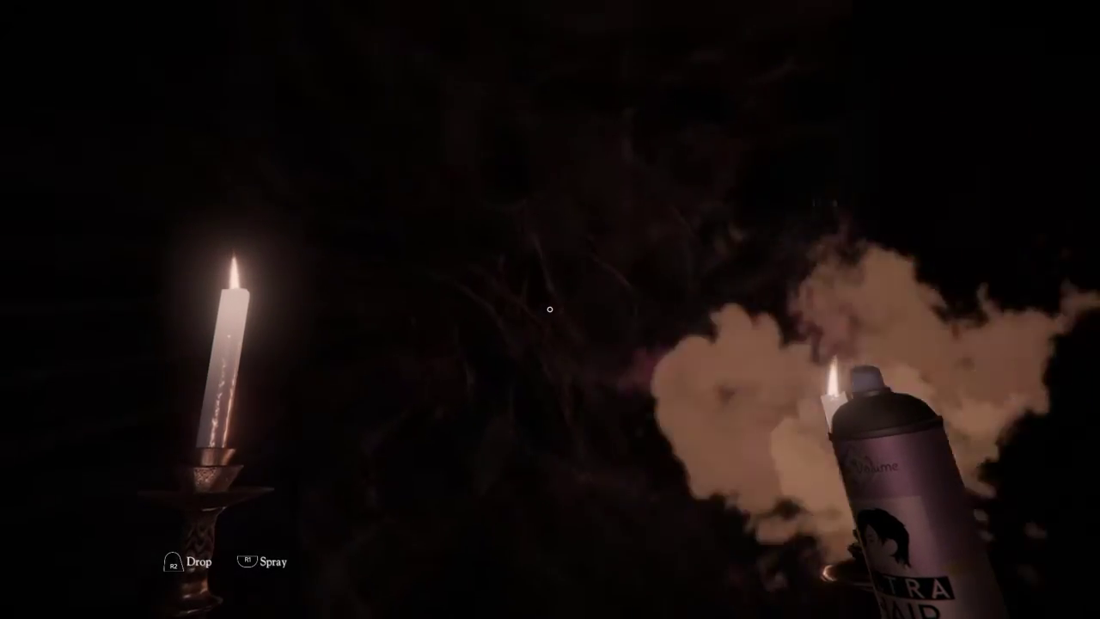
click(550, 309)
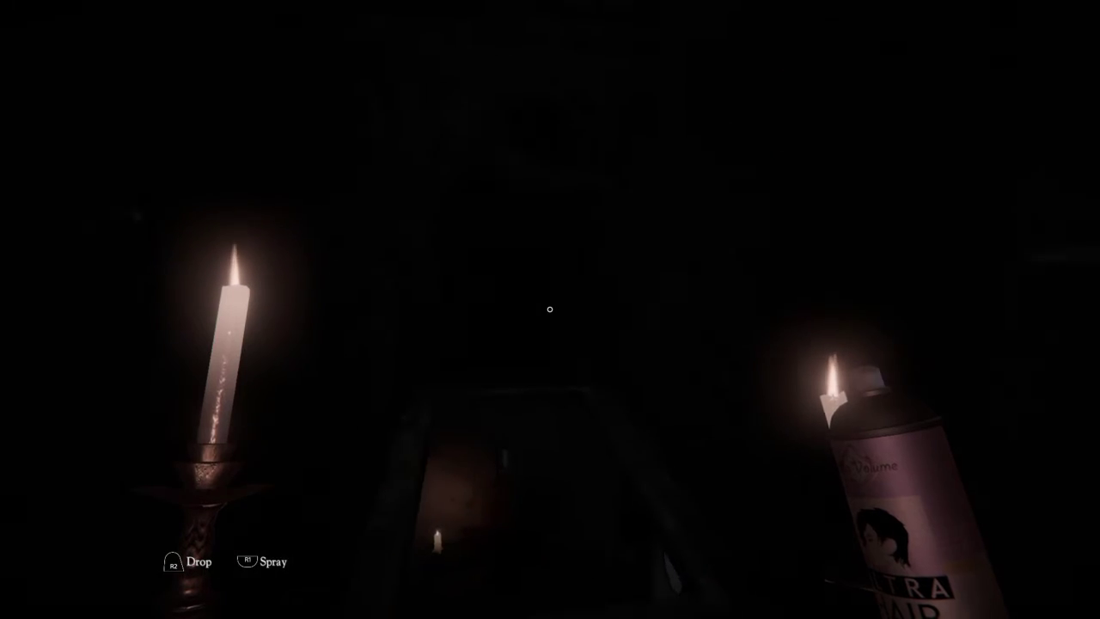
click(550, 310)
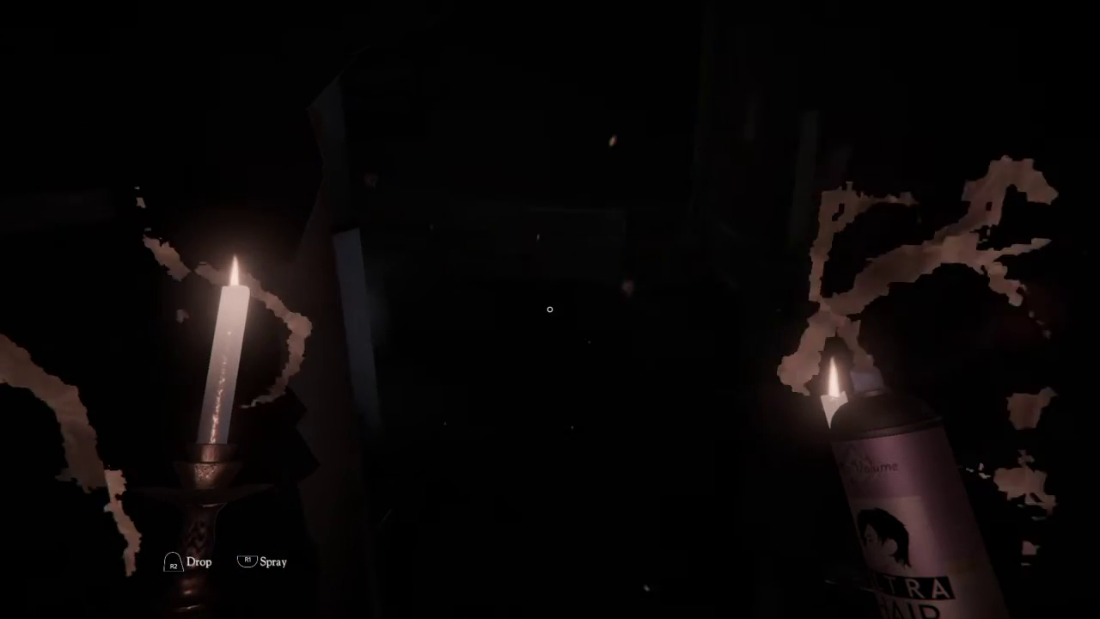
key(w)
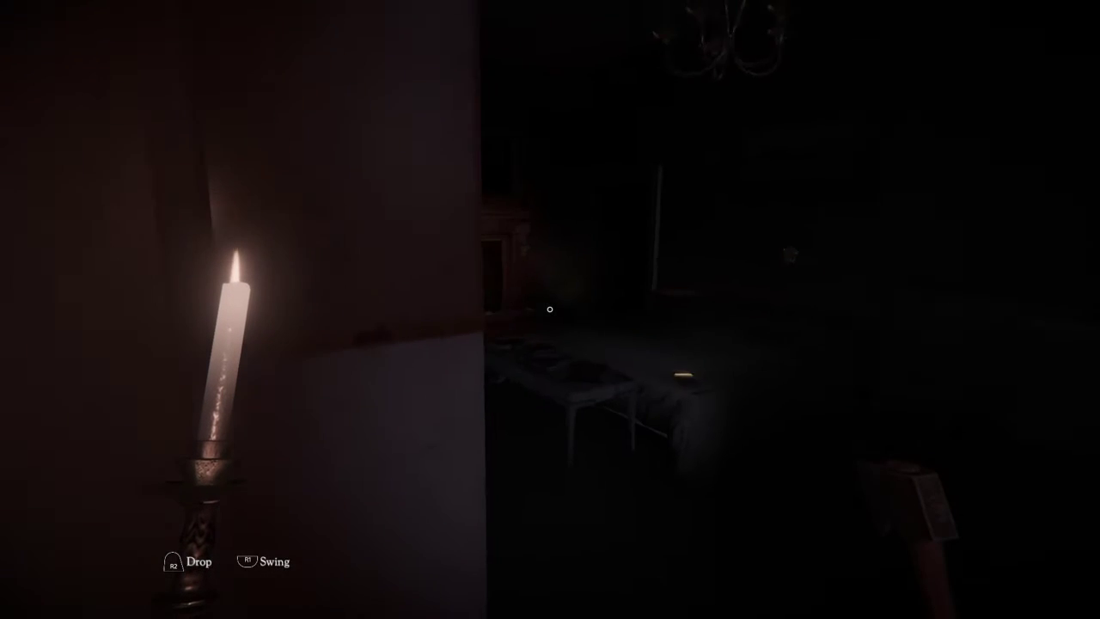
key(w)
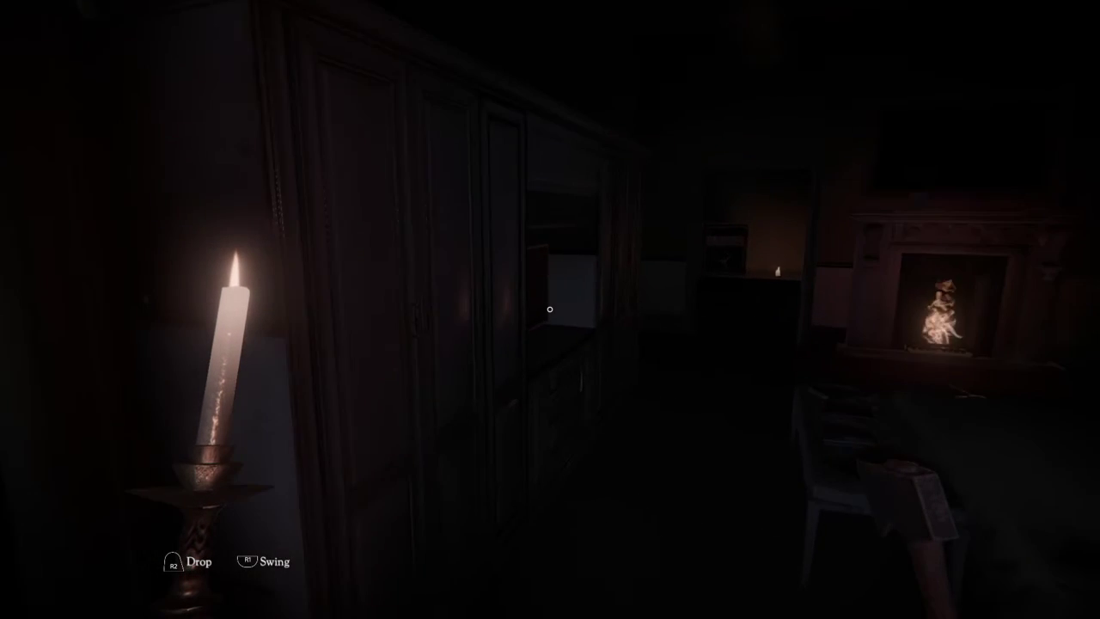
key(w)
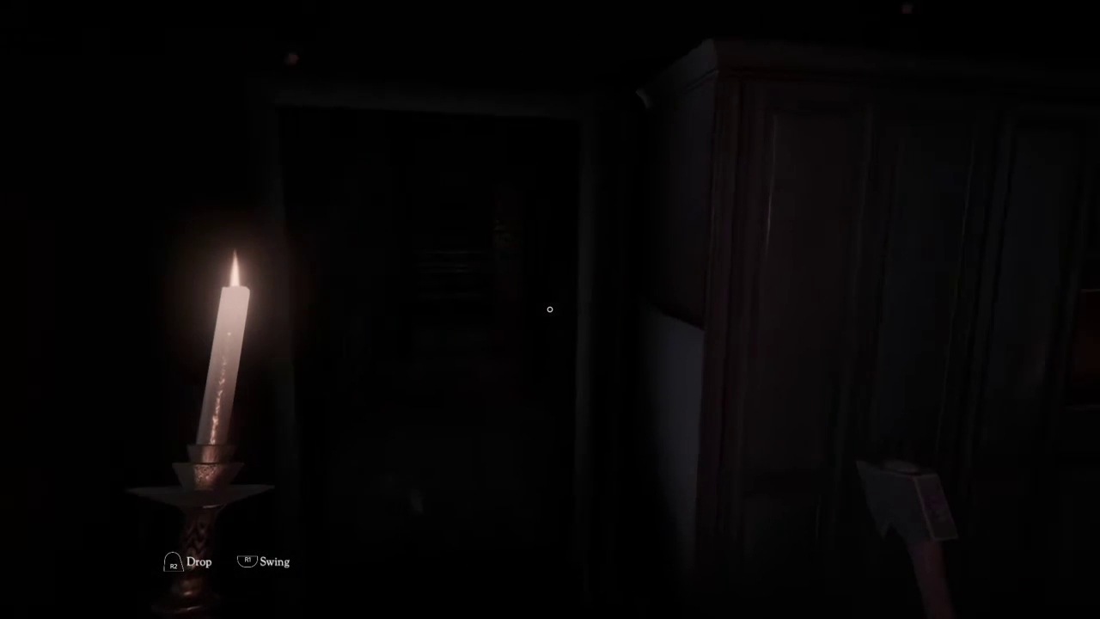
key(w)
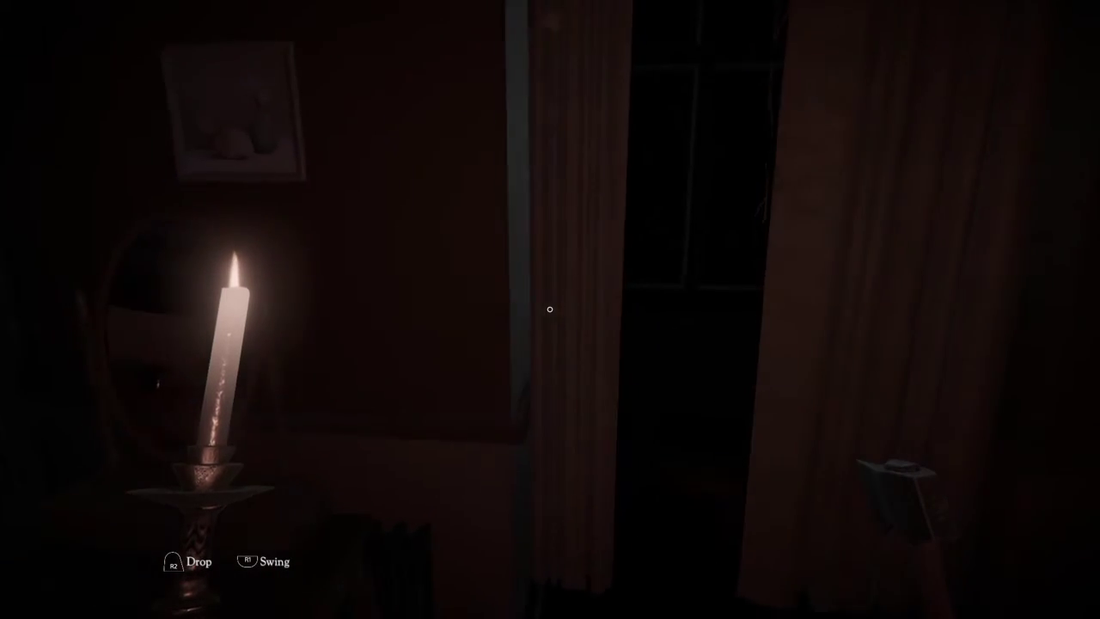
key(w)
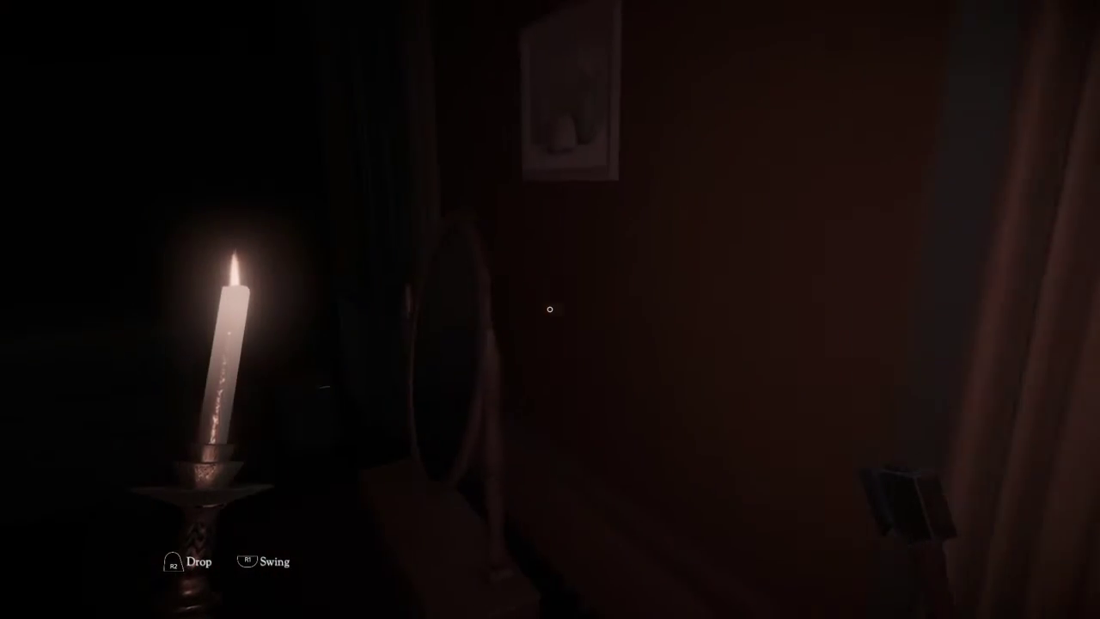
key(w)
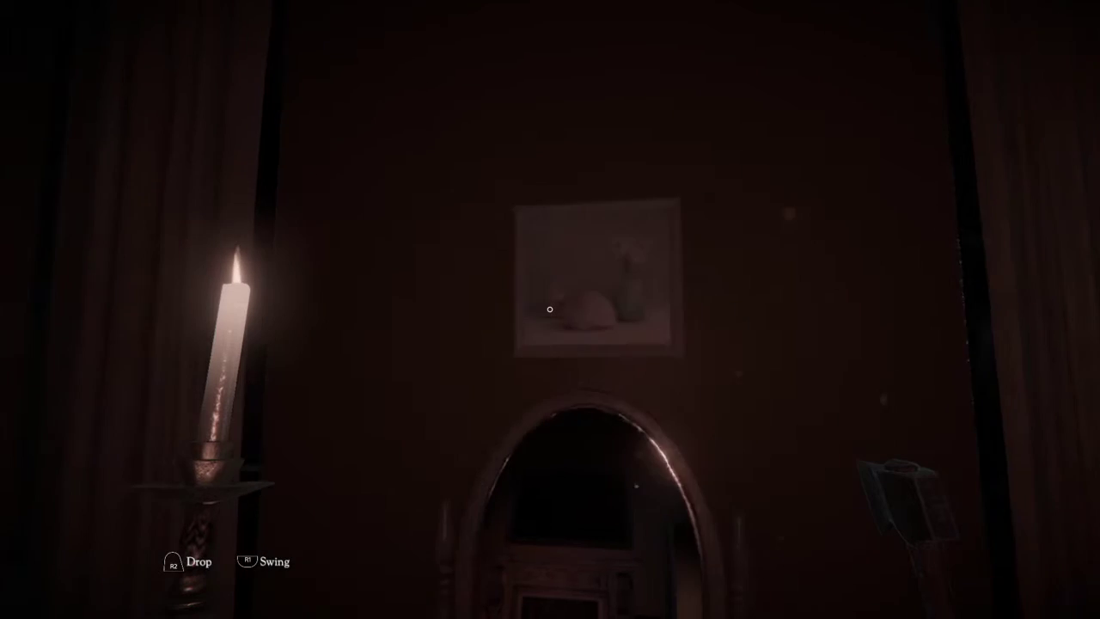
key(w)
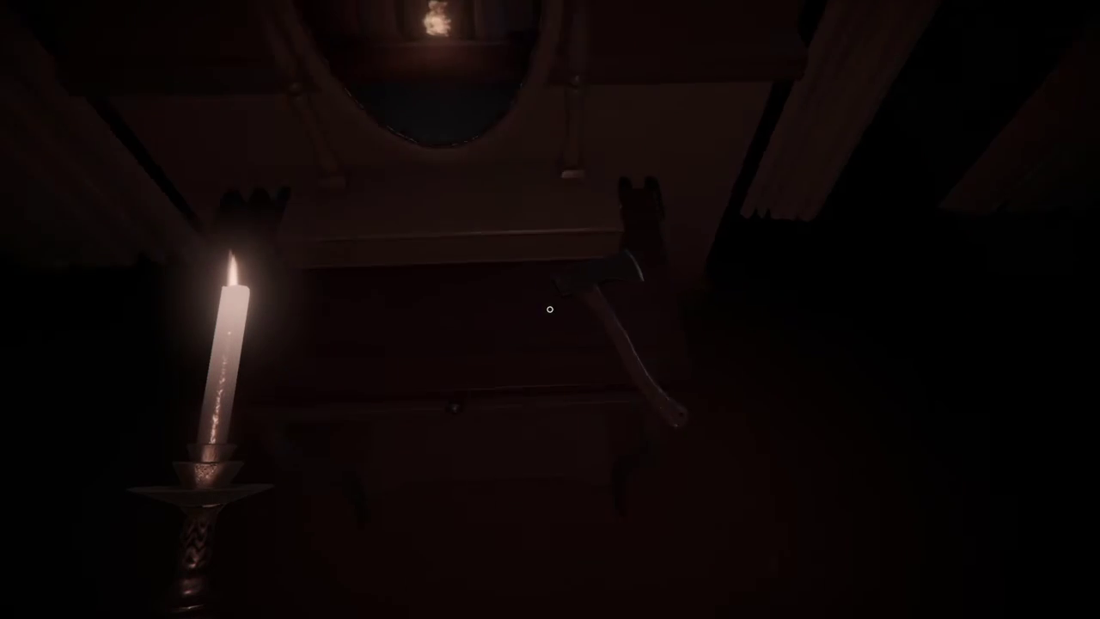
click(550, 309)
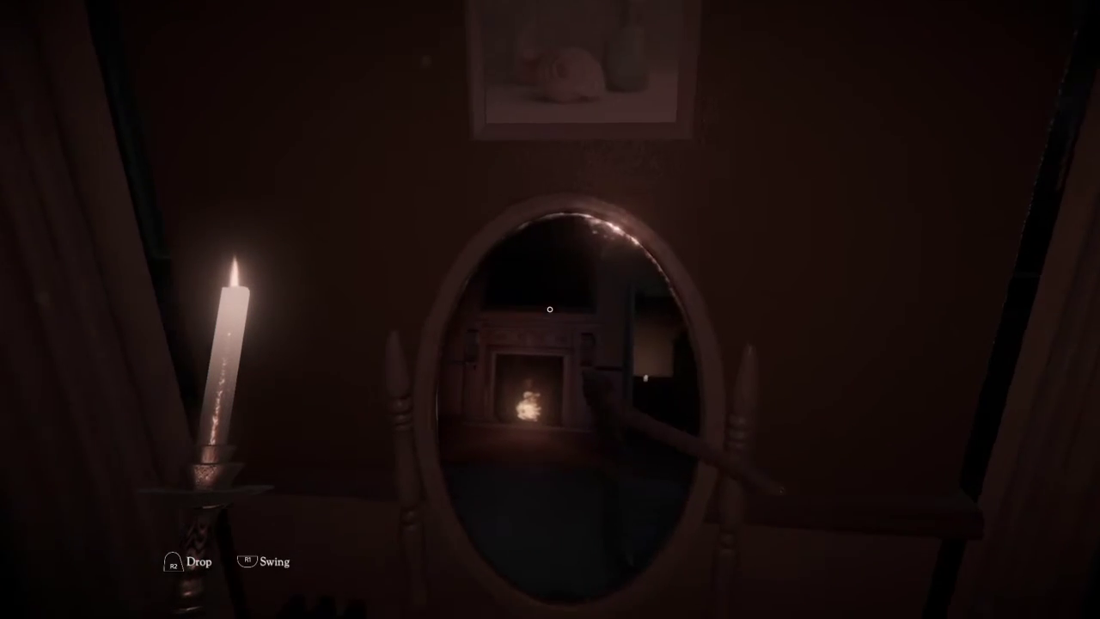
key(w)
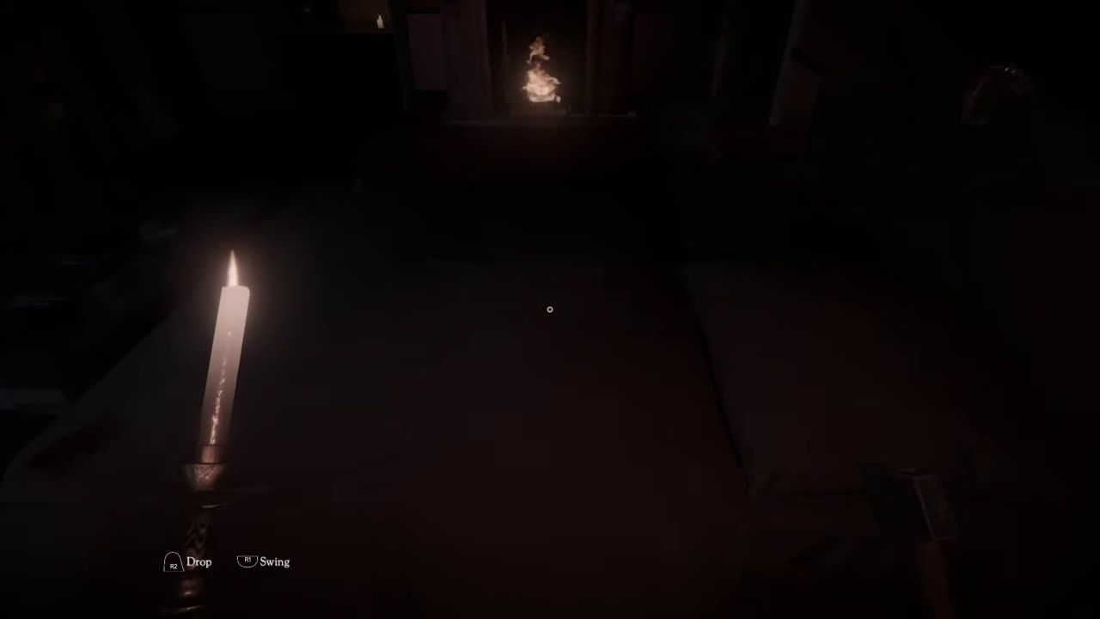
key(w)
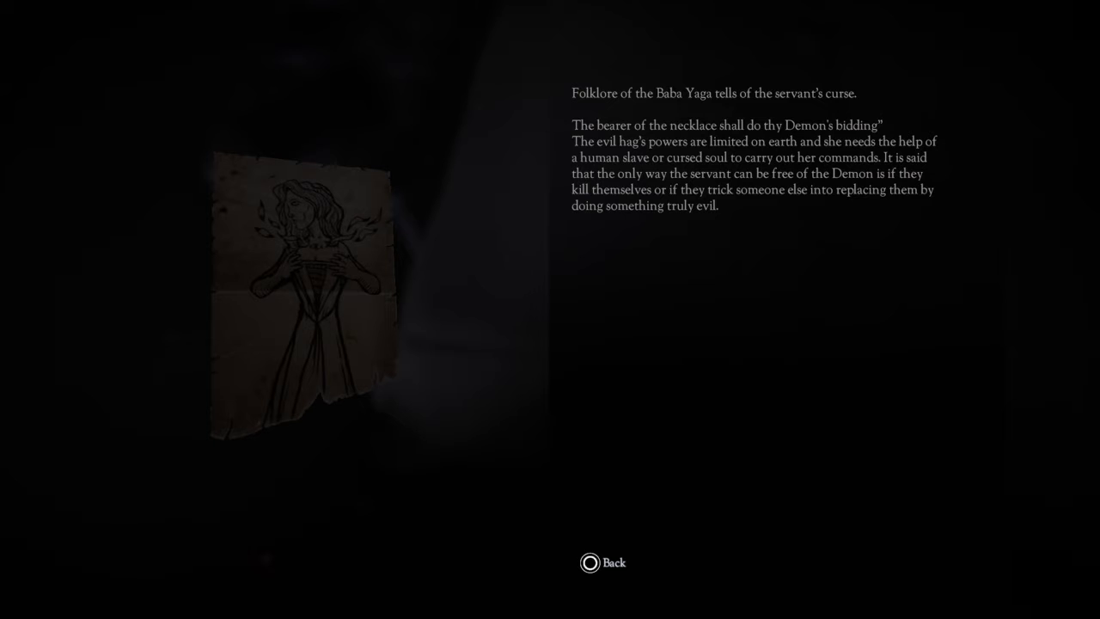
key(Escape)
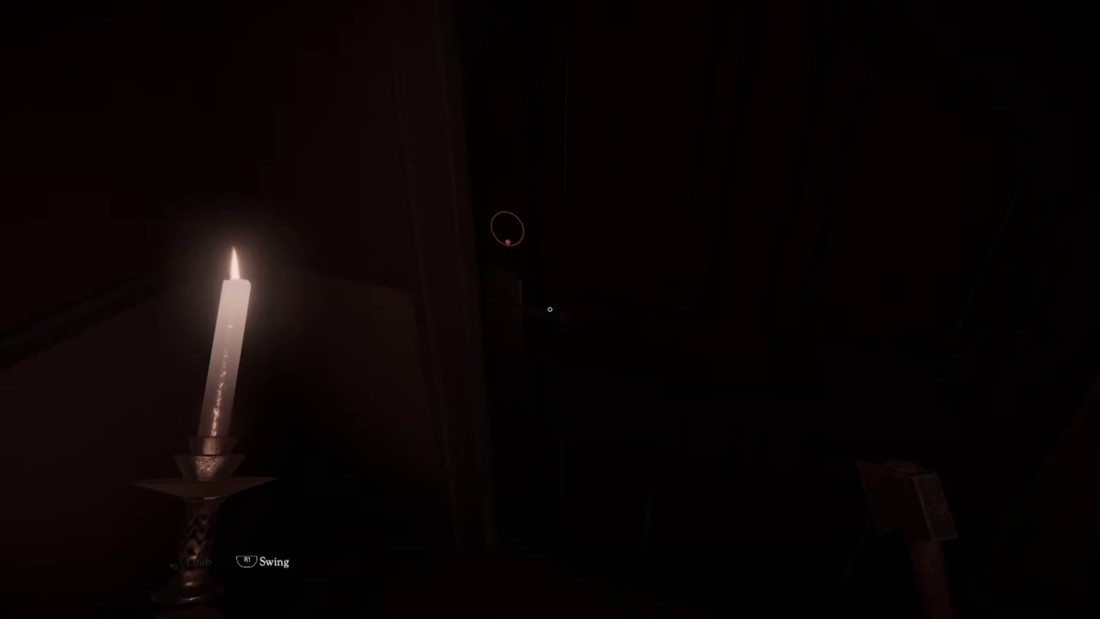
click(550, 309)
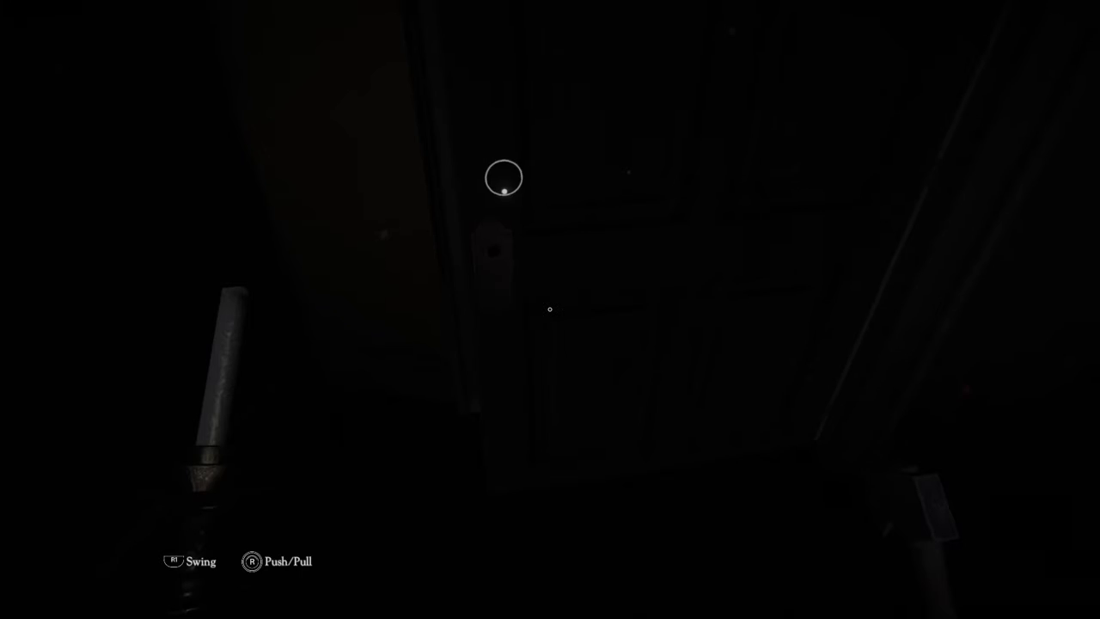
click(550, 310)
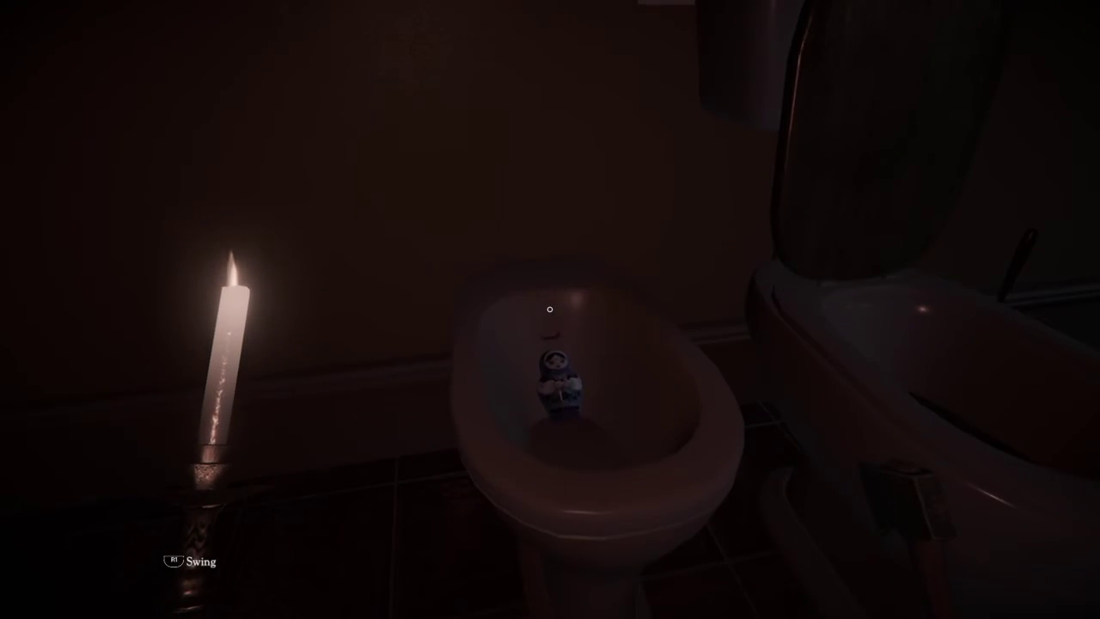
click(550, 309)
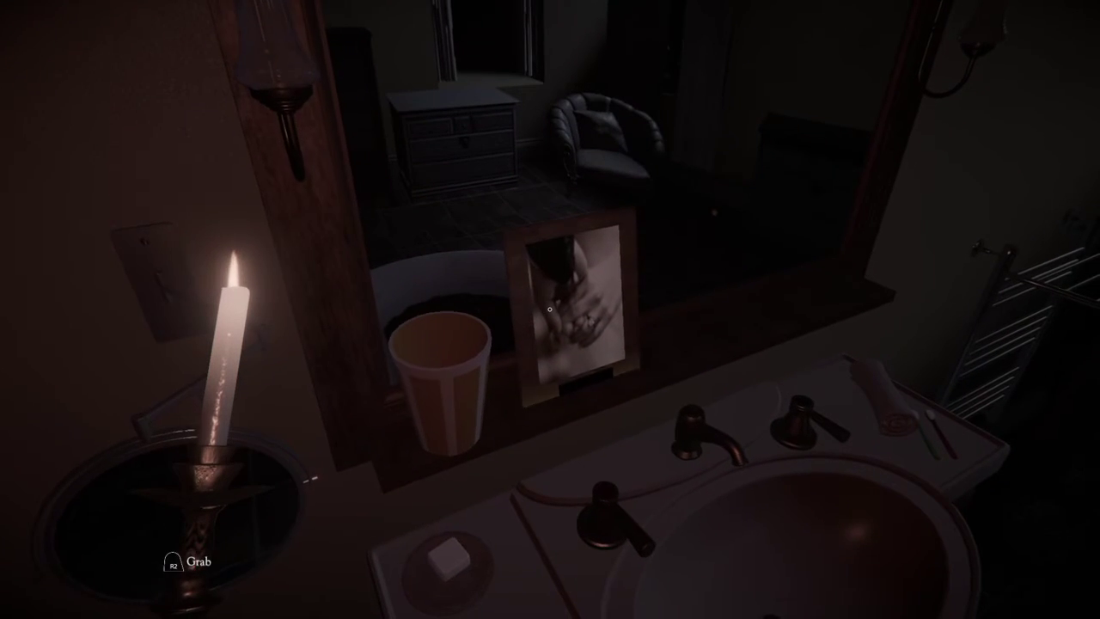
click(549, 308)
key(r)
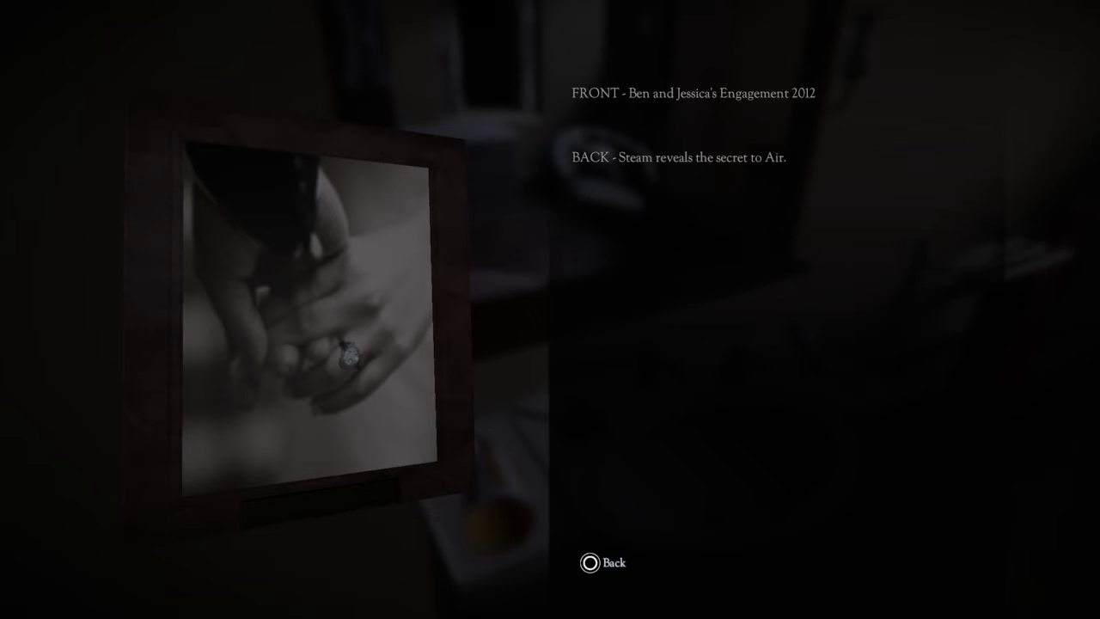
key(Escape)
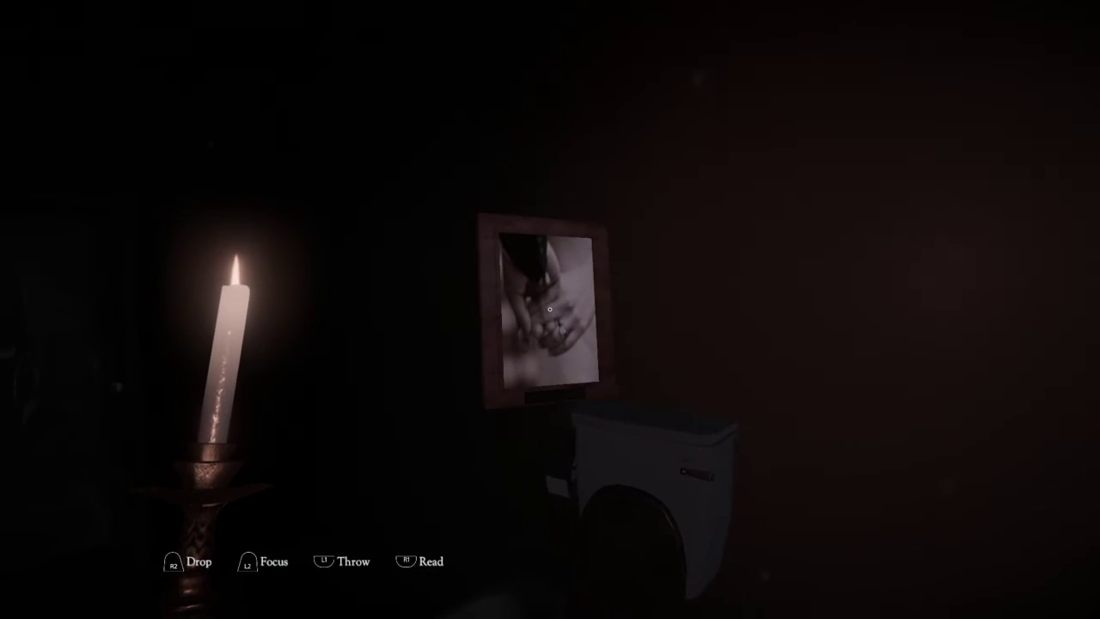
click(550, 309)
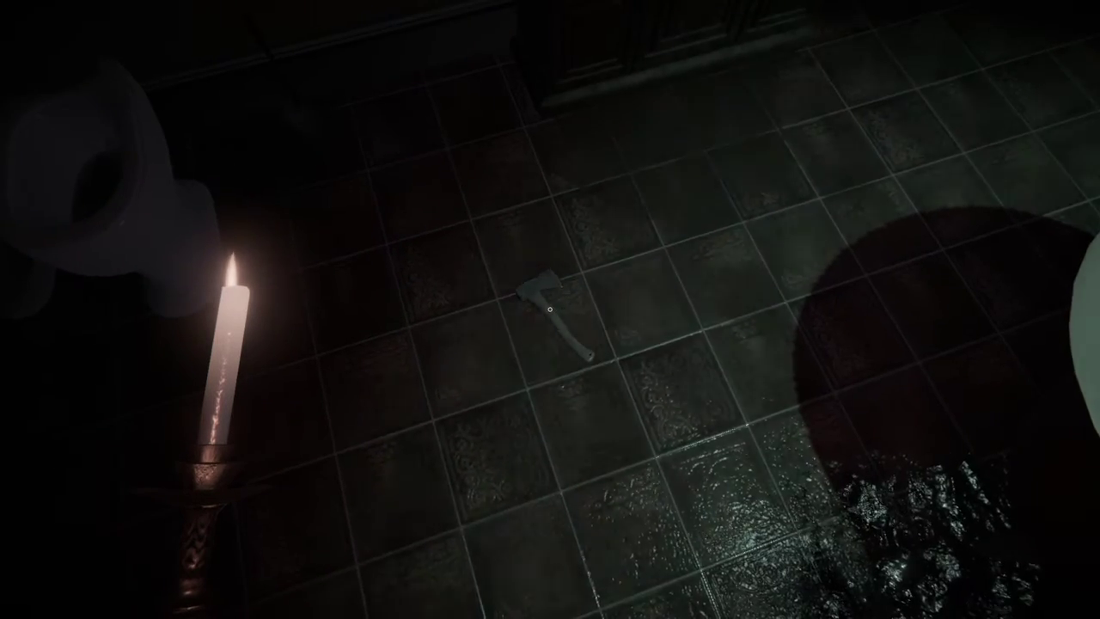
click(550, 310)
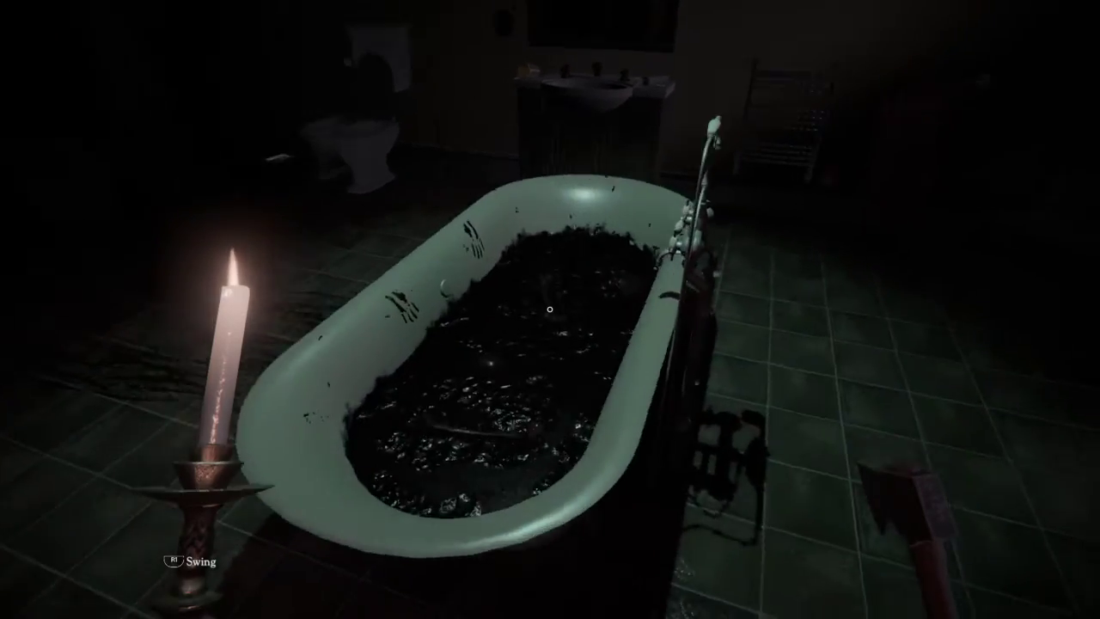
click(549, 309)
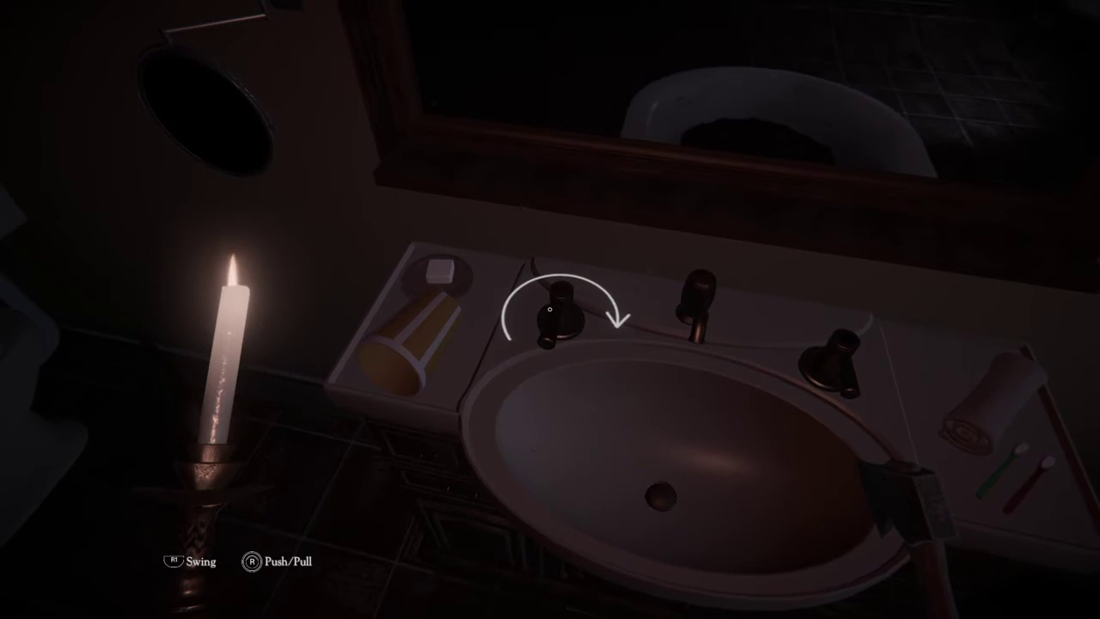
drag(549, 309, 585, 308)
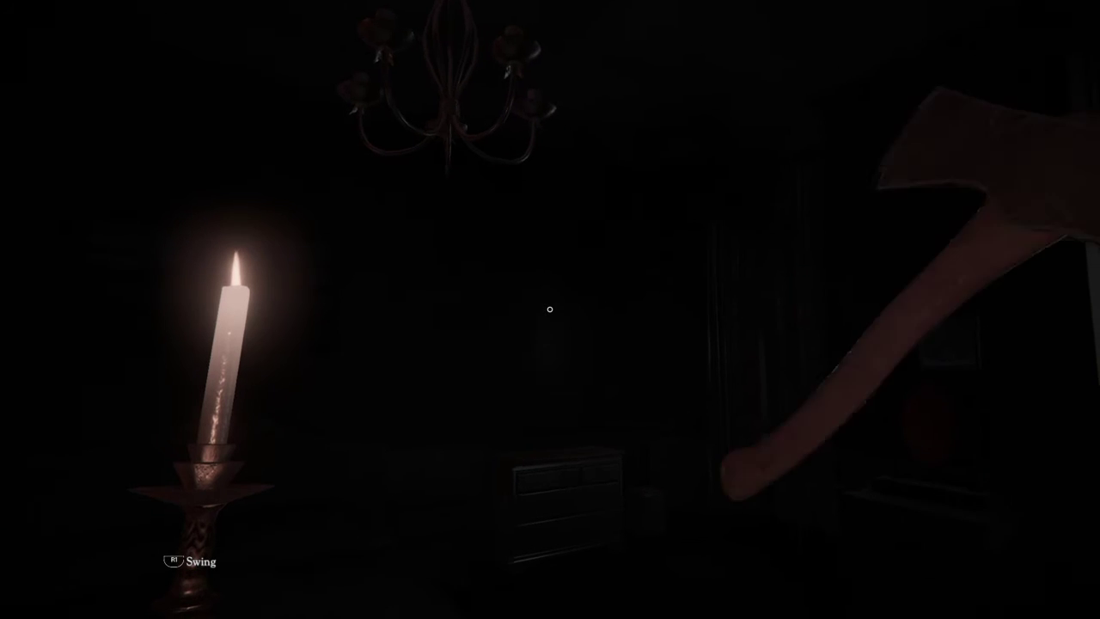
click(550, 309)
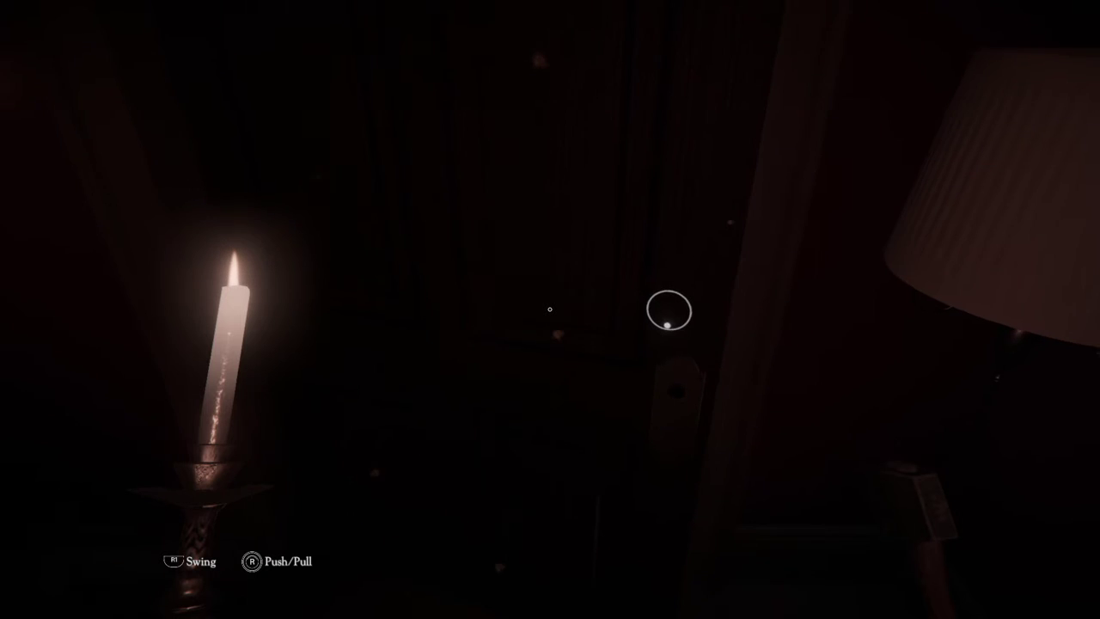
drag(550, 309, 516, 310)
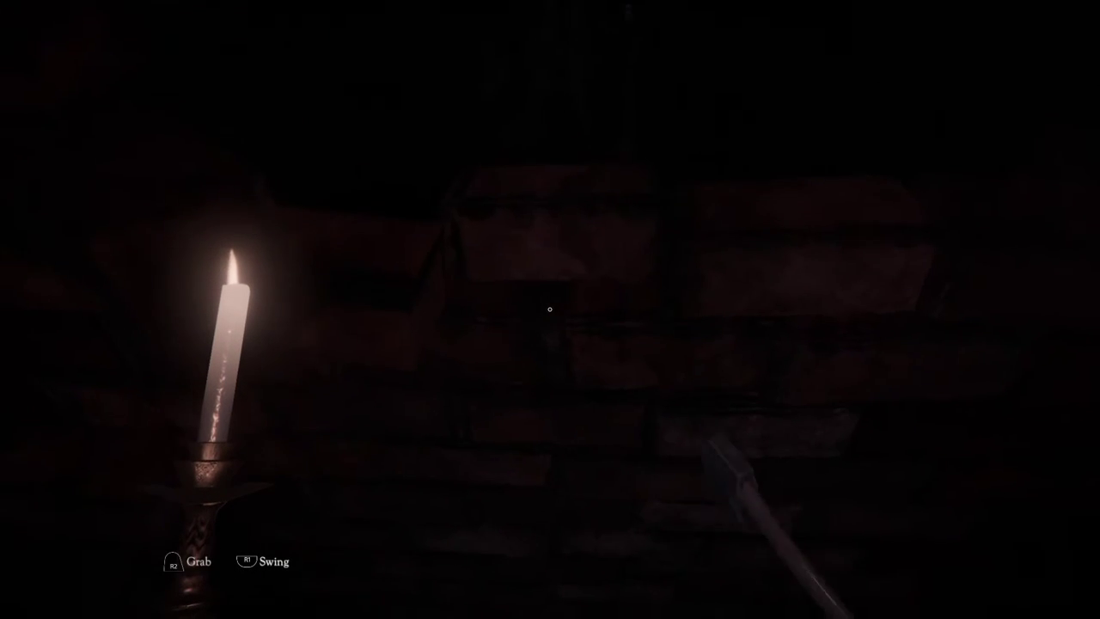
click(550, 309)
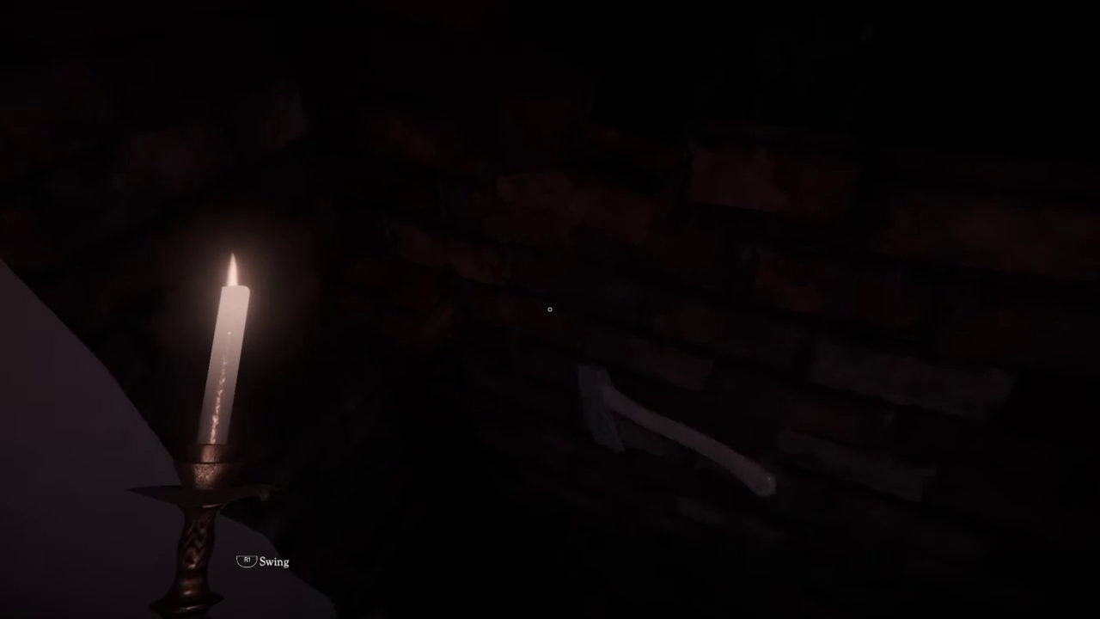
click(550, 310)
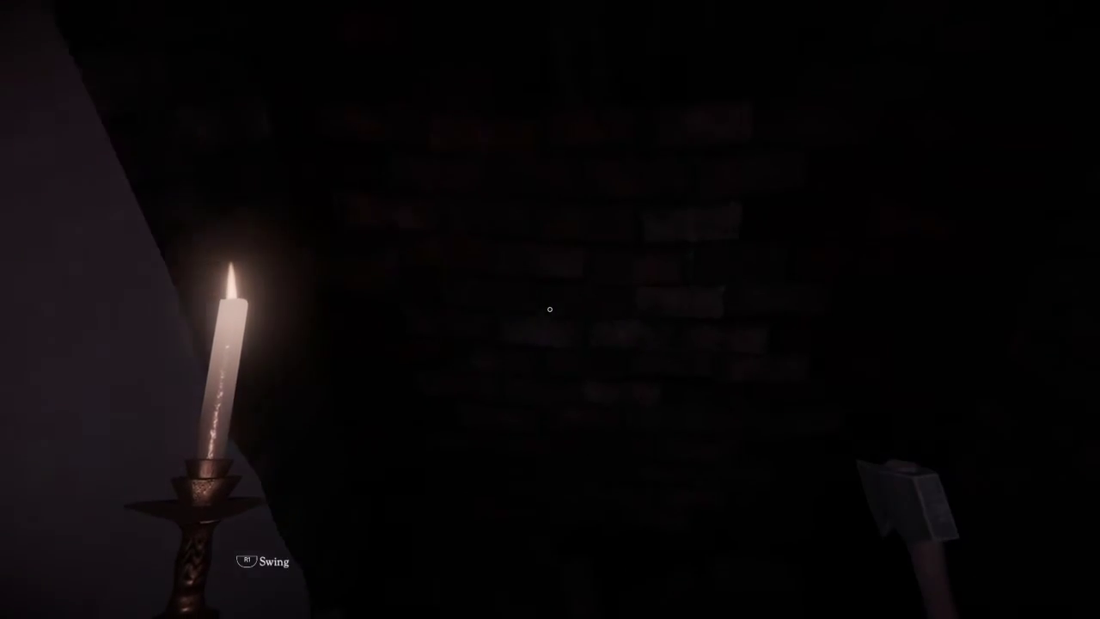
click(550, 309)
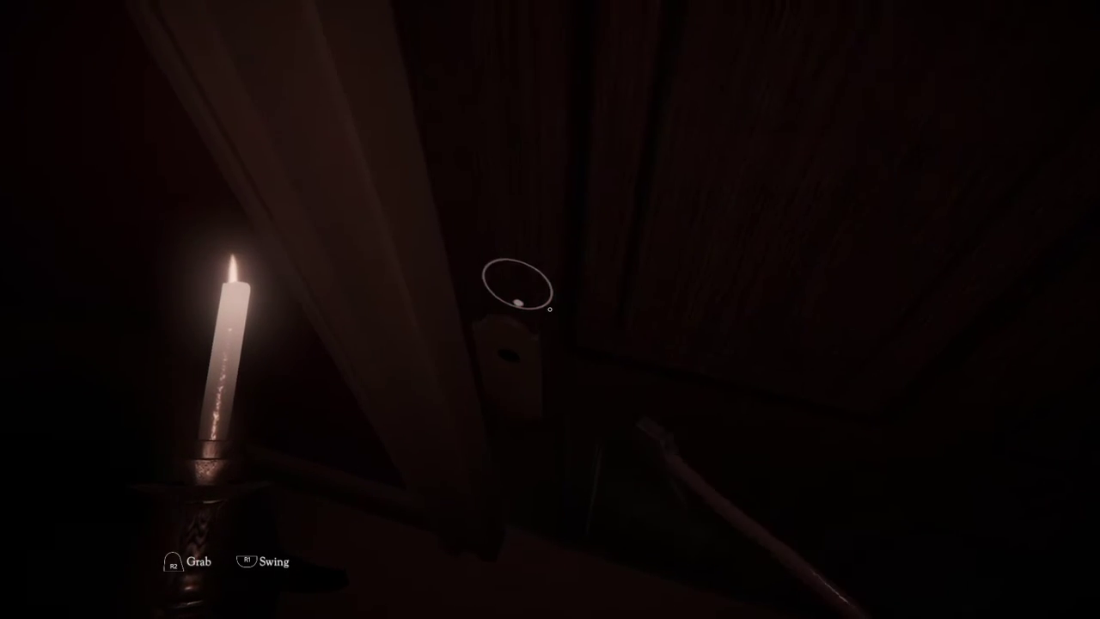
drag(550, 310, 550, 309)
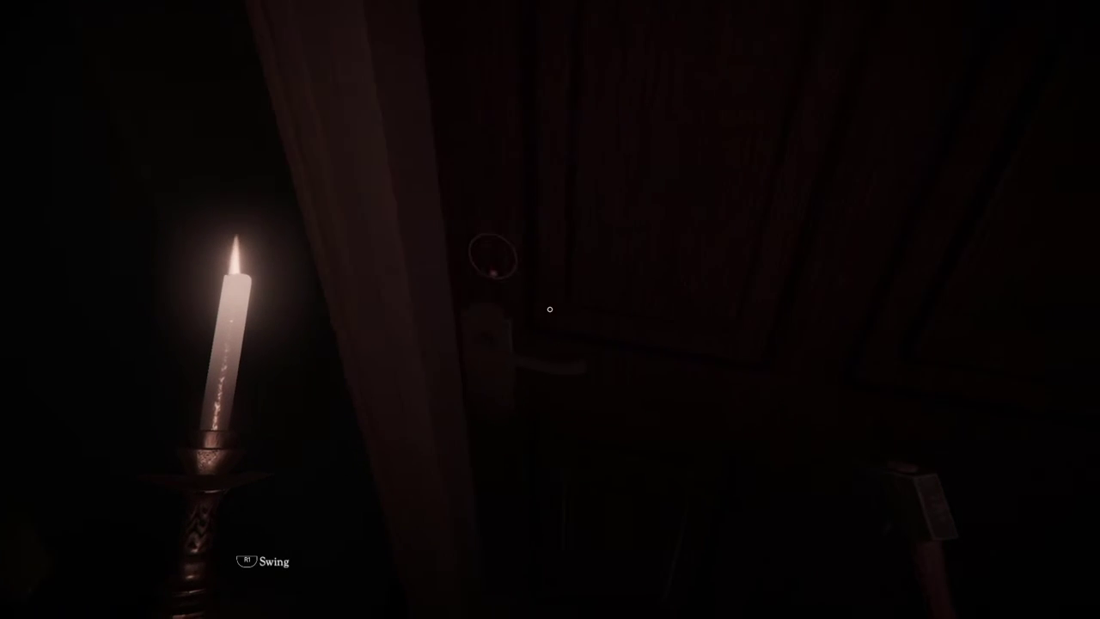
click(550, 310)
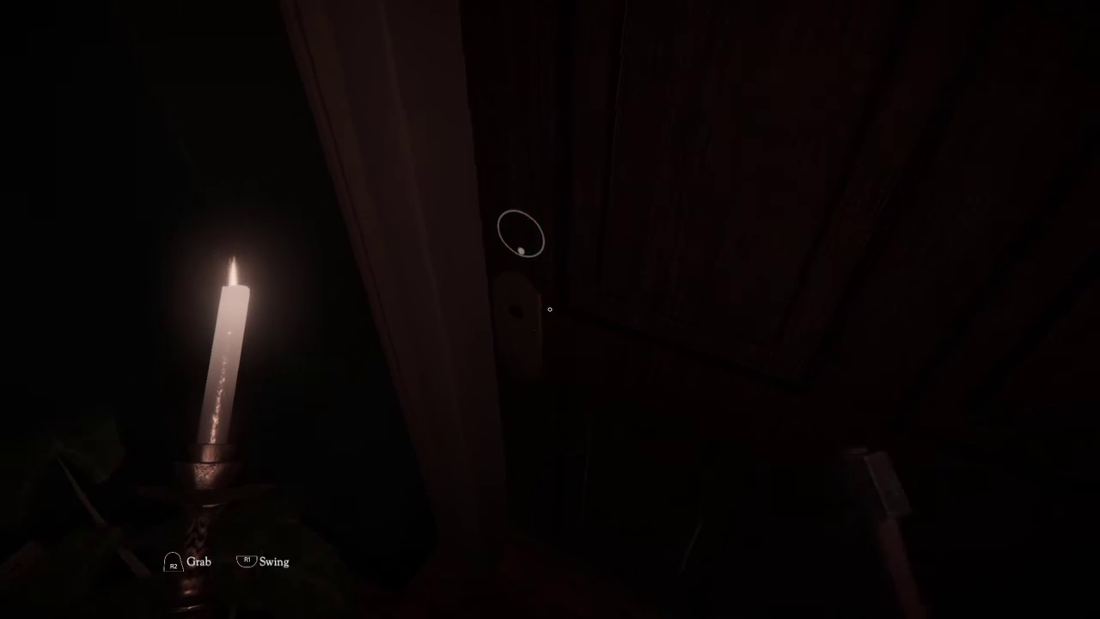
drag(550, 309, 550, 309)
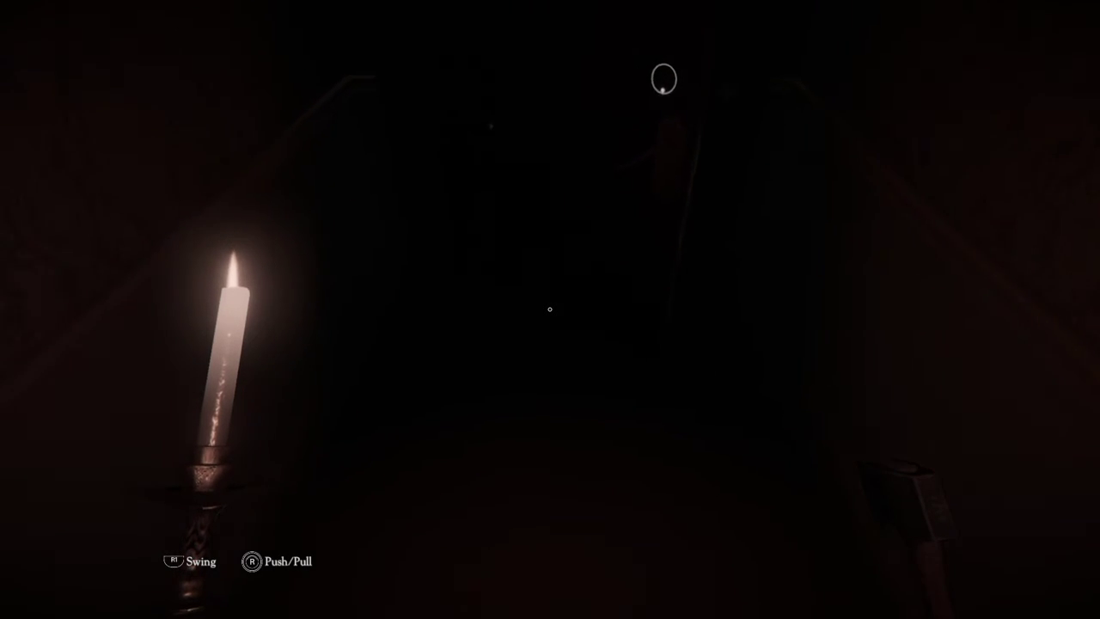
key(w)
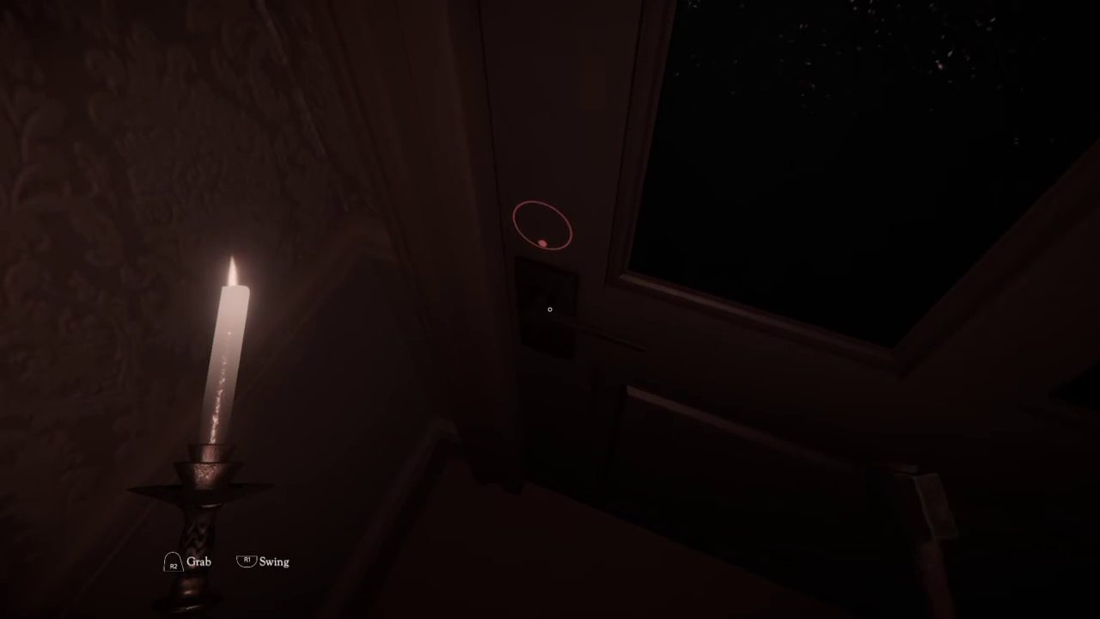
click(550, 310)
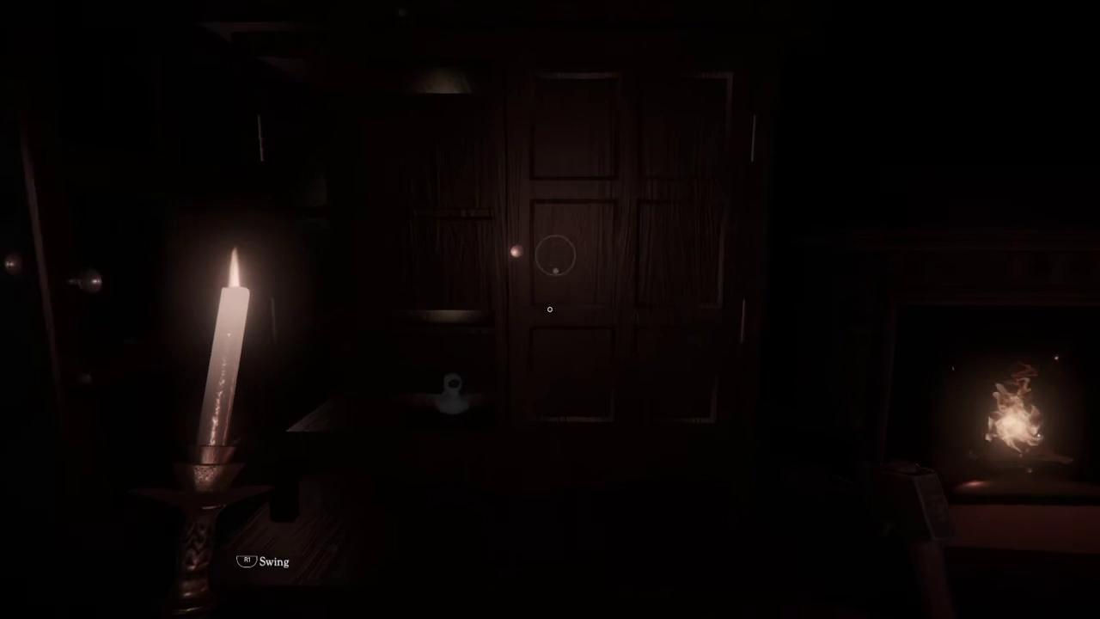
click(549, 308)
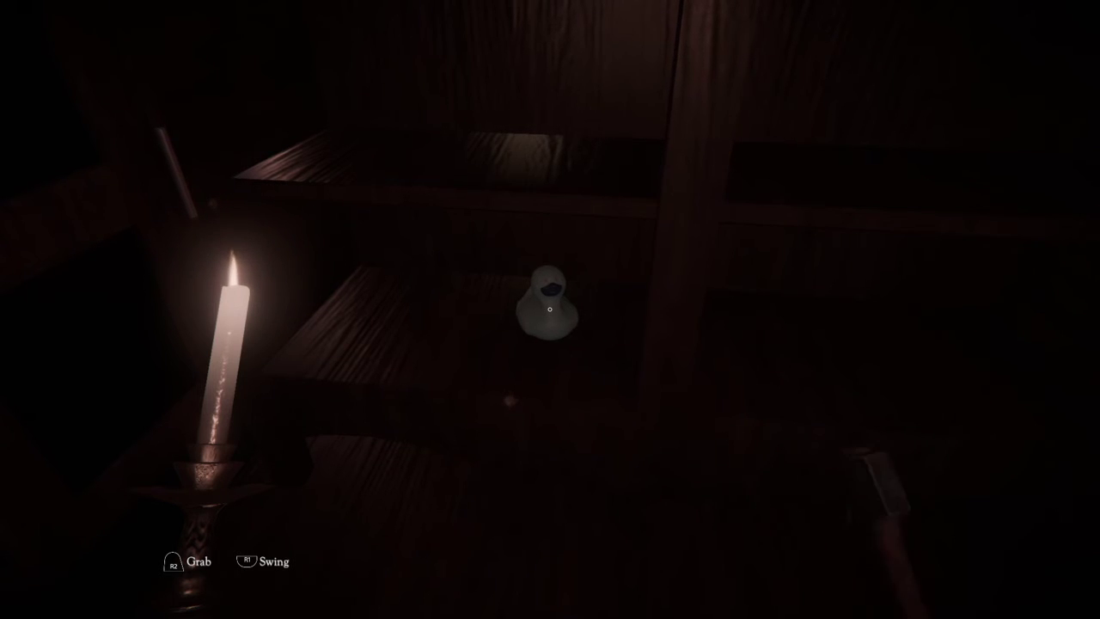
right_click(549, 308)
right_click(549, 309)
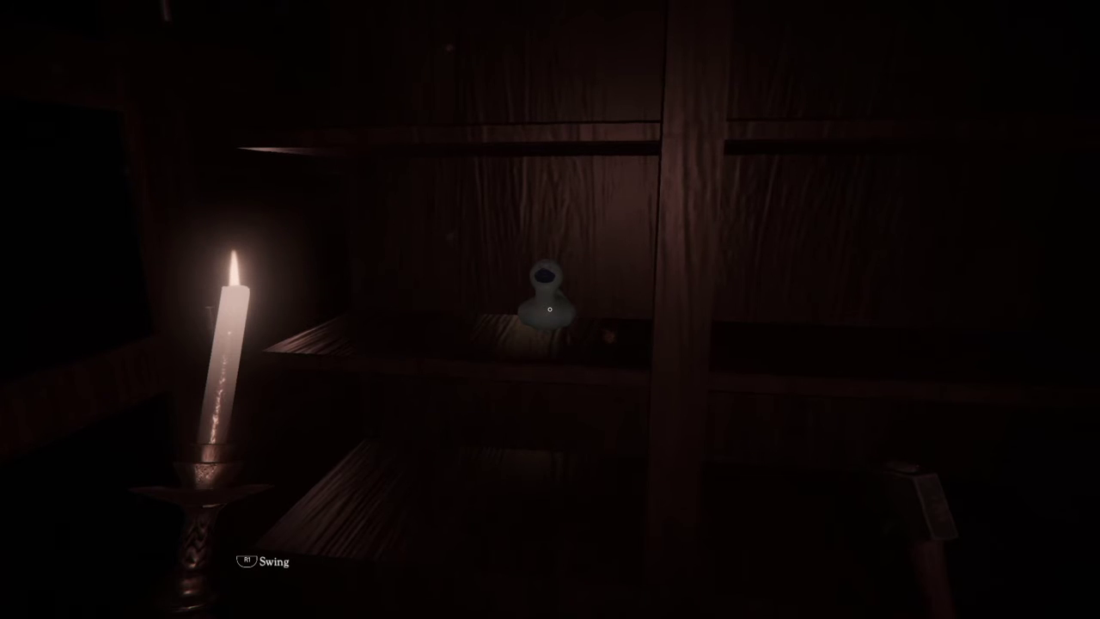
click(550, 309)
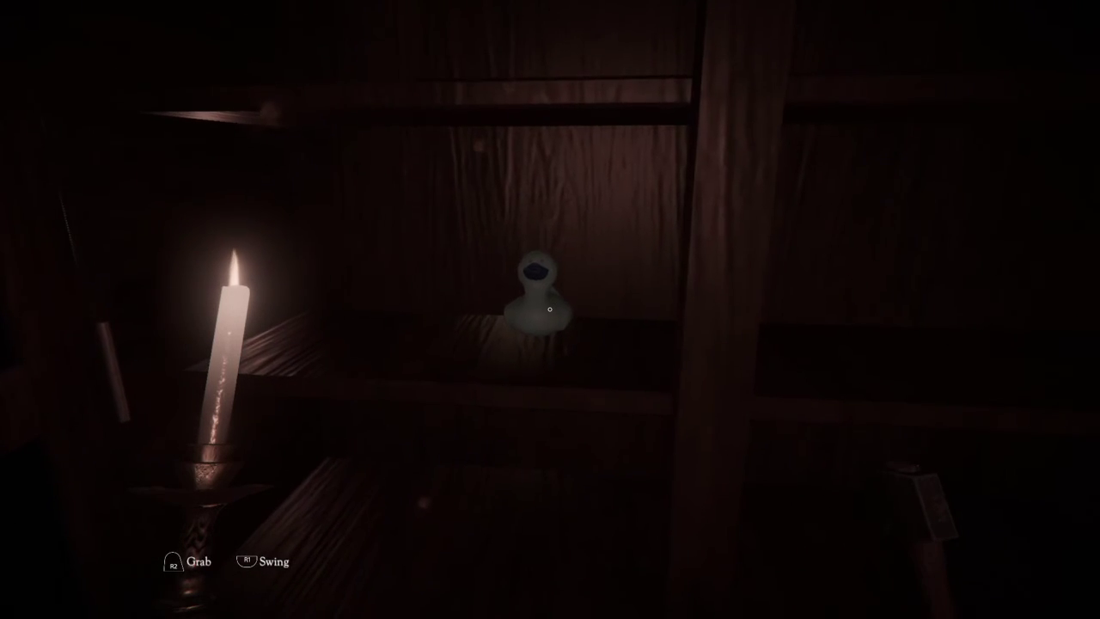
click(550, 309)
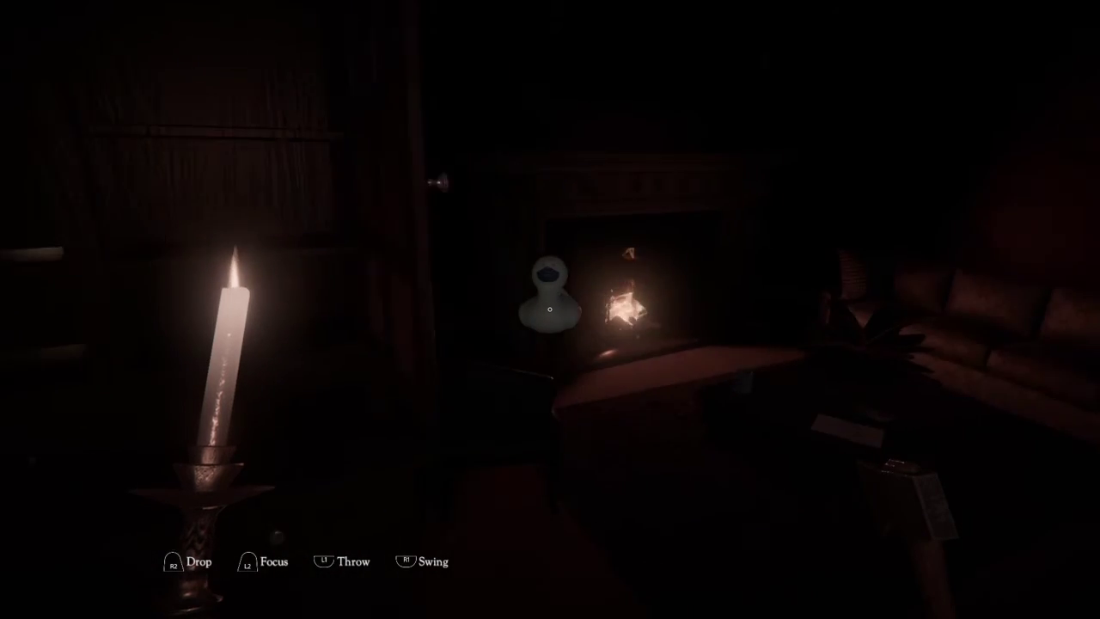
key(w)
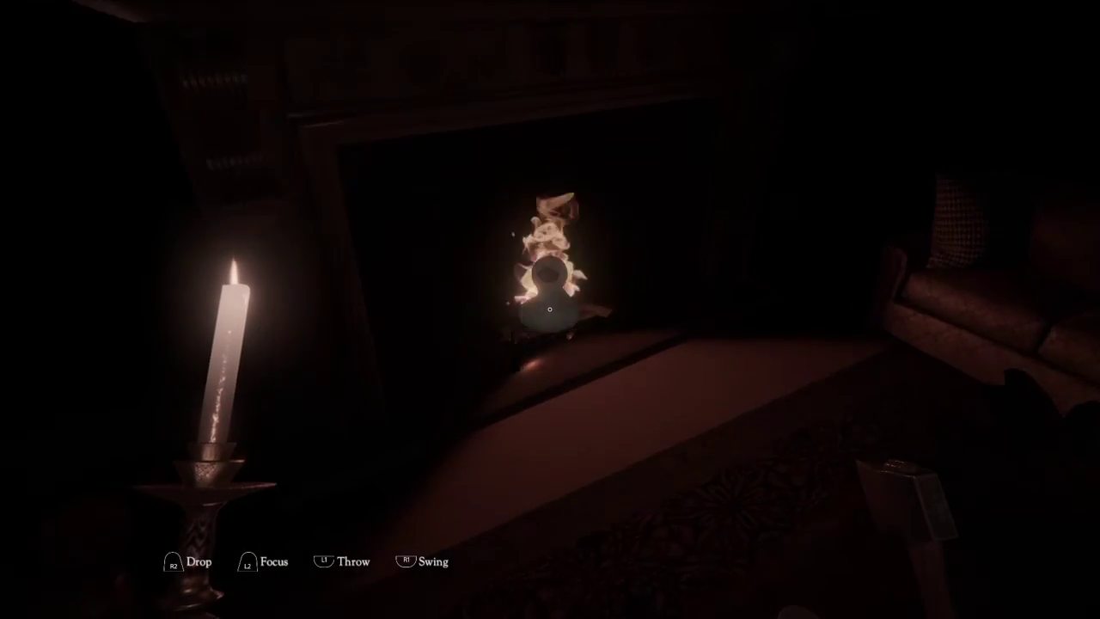
key(w)
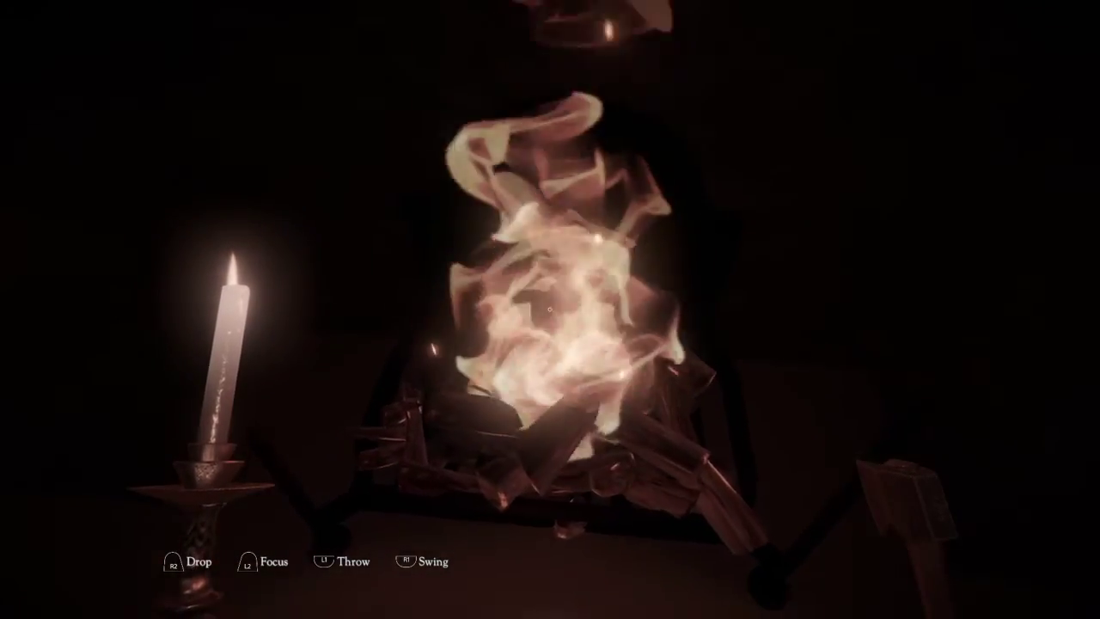
key(w)
key(s)
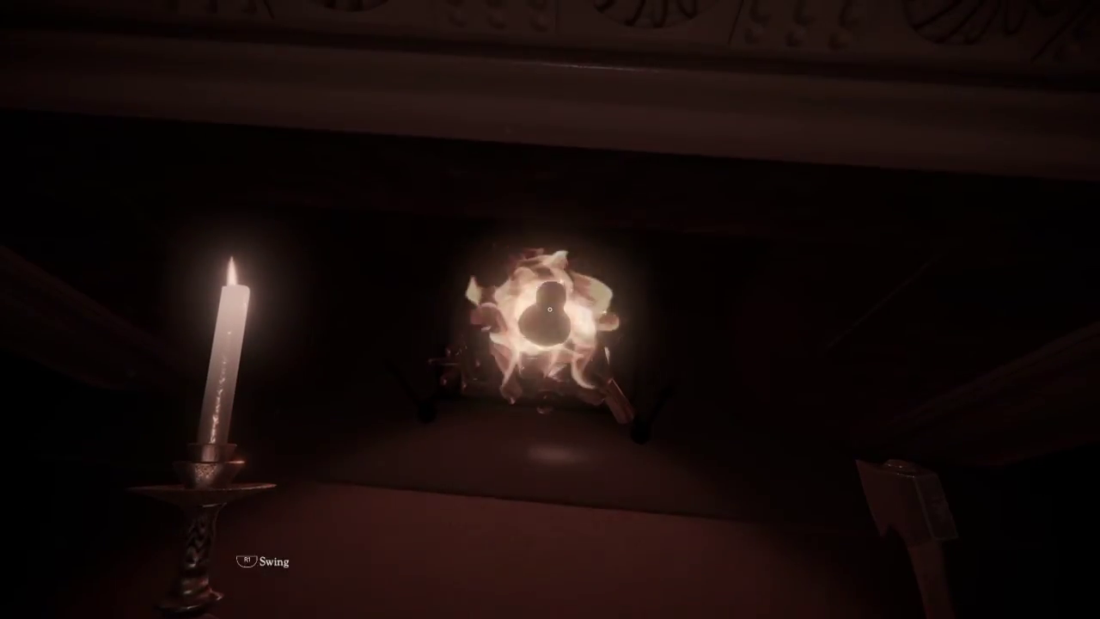
key(w)
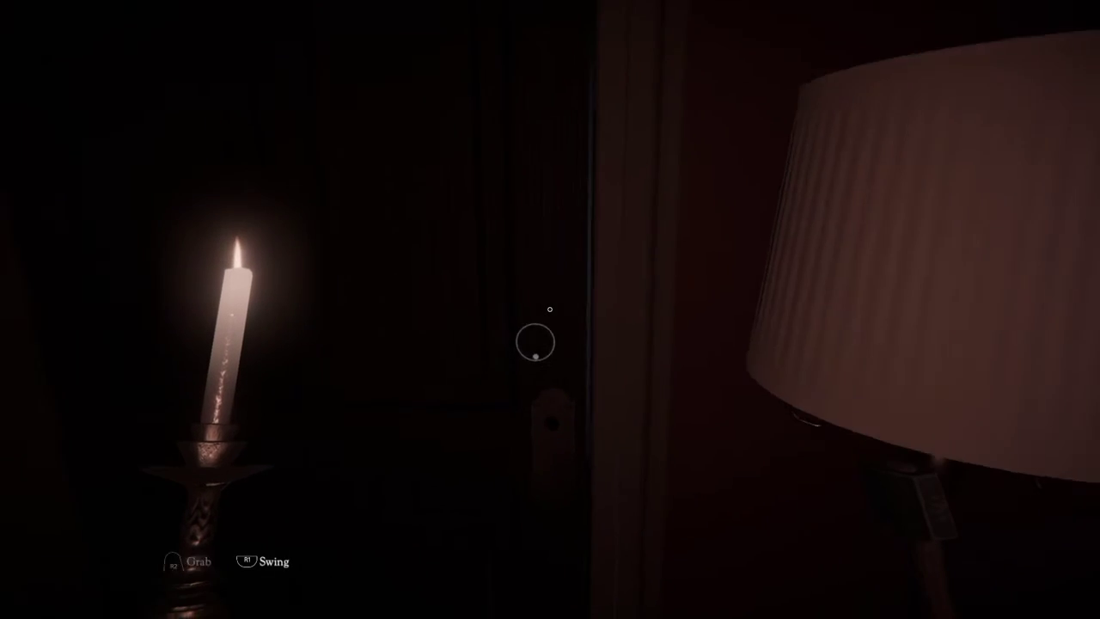
key(w)
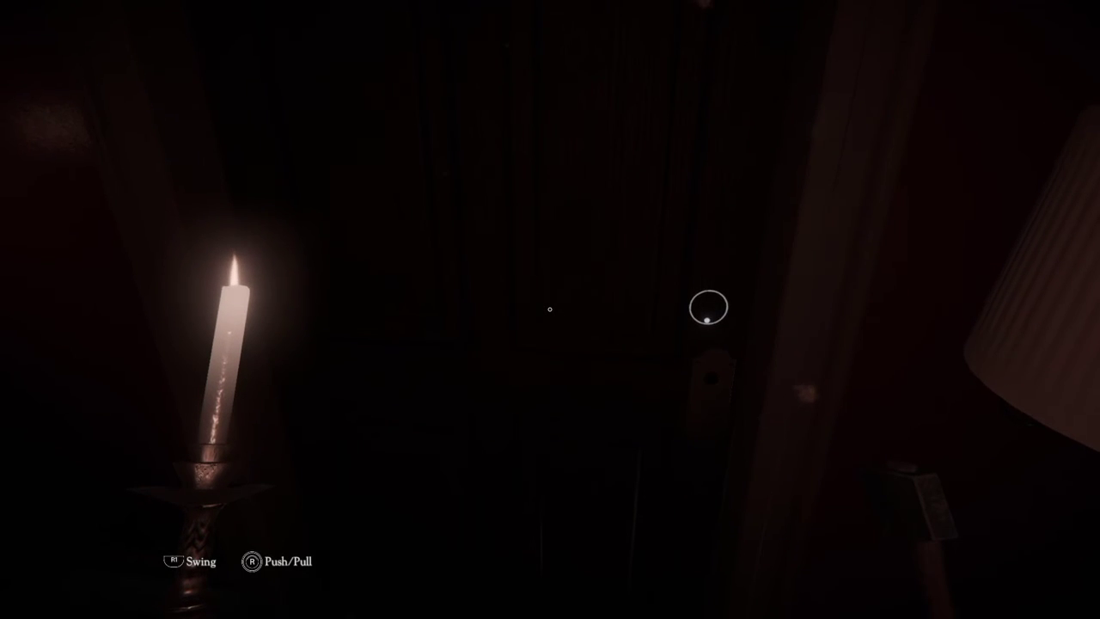
drag(550, 309, 550, 482)
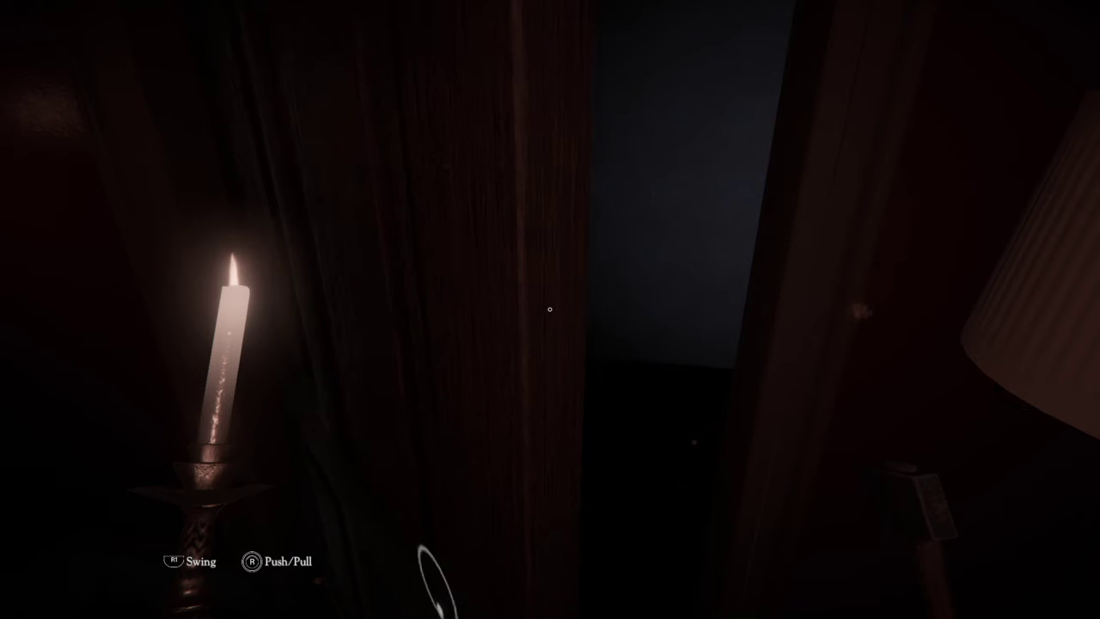
key(w)
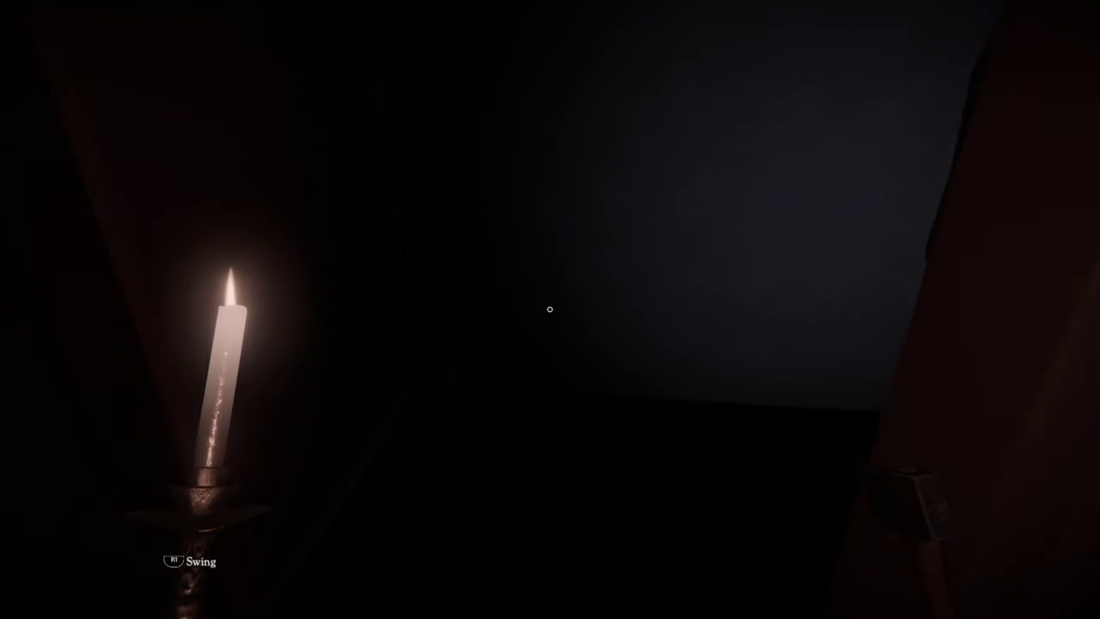
key(w)
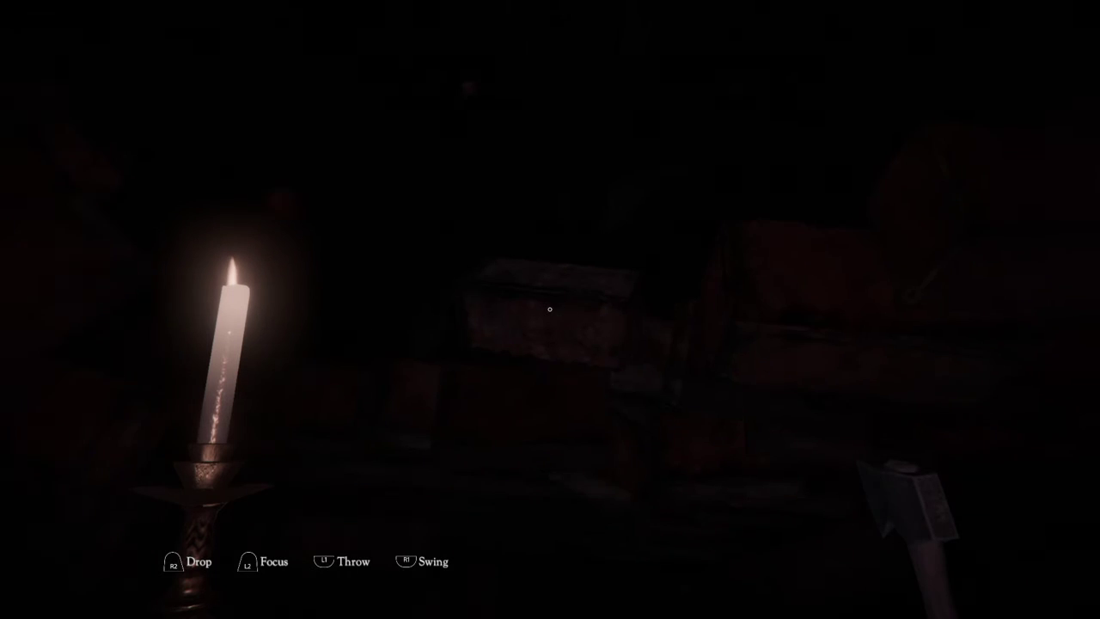
key(w)
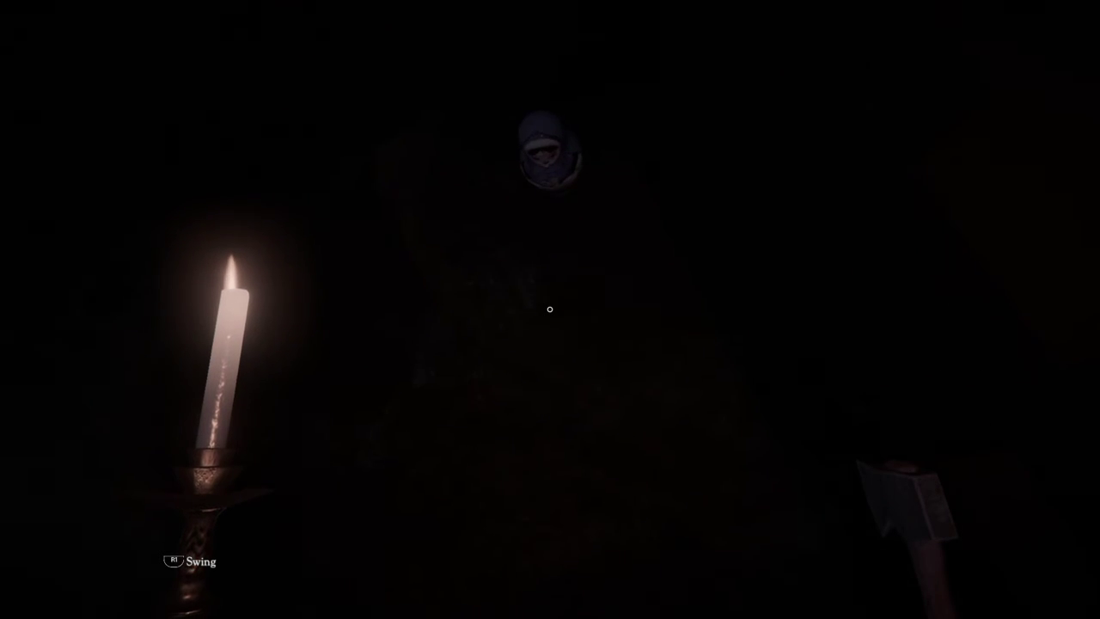
click(550, 309)
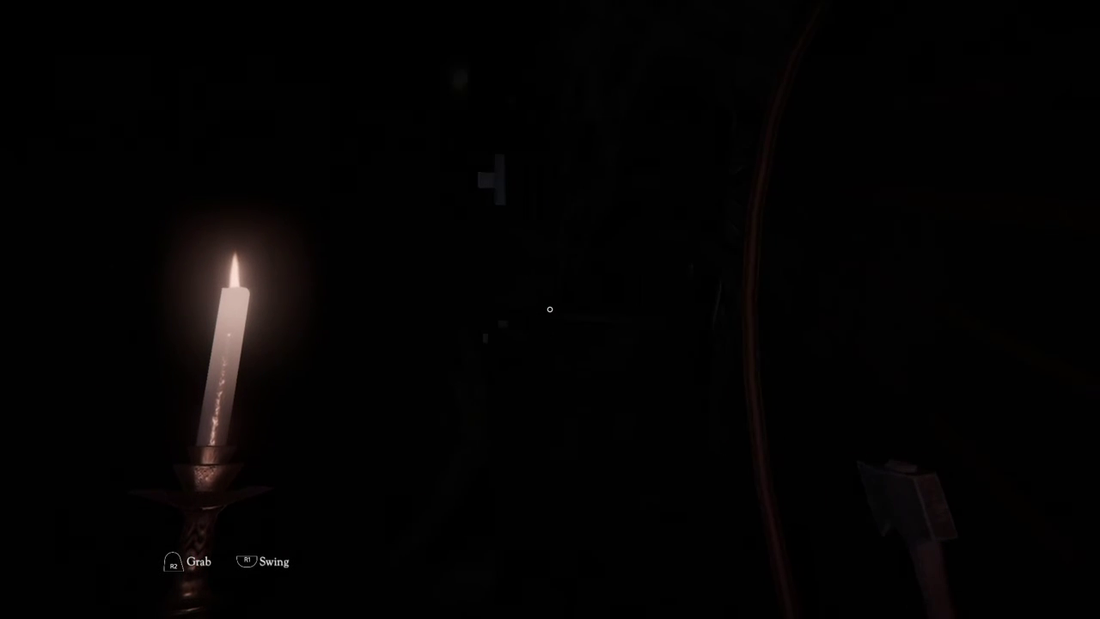
key(w)
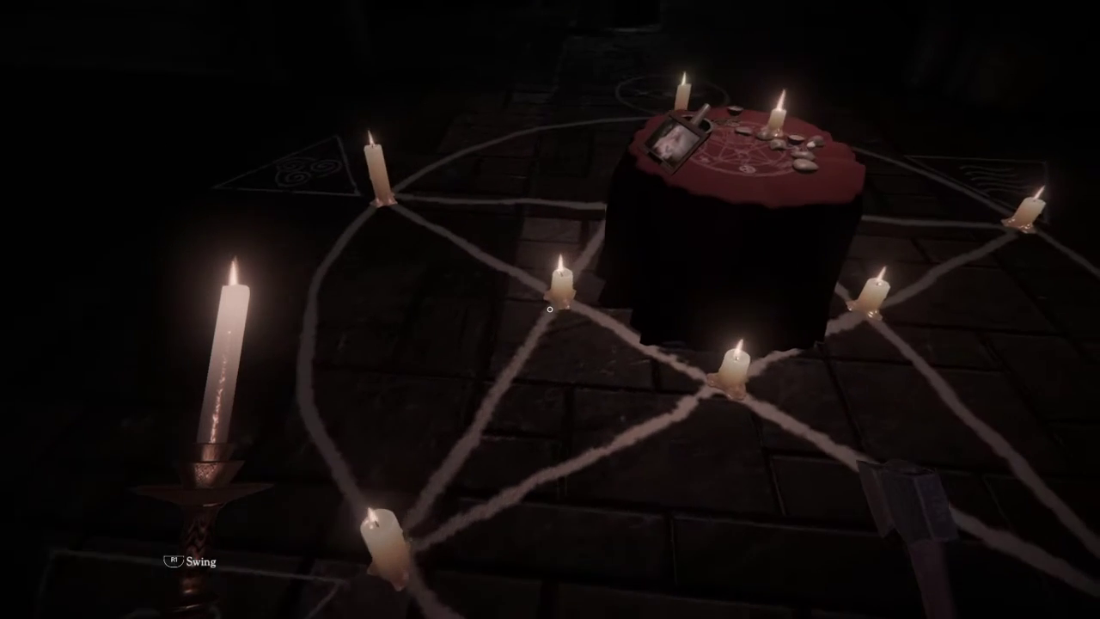
key(w)
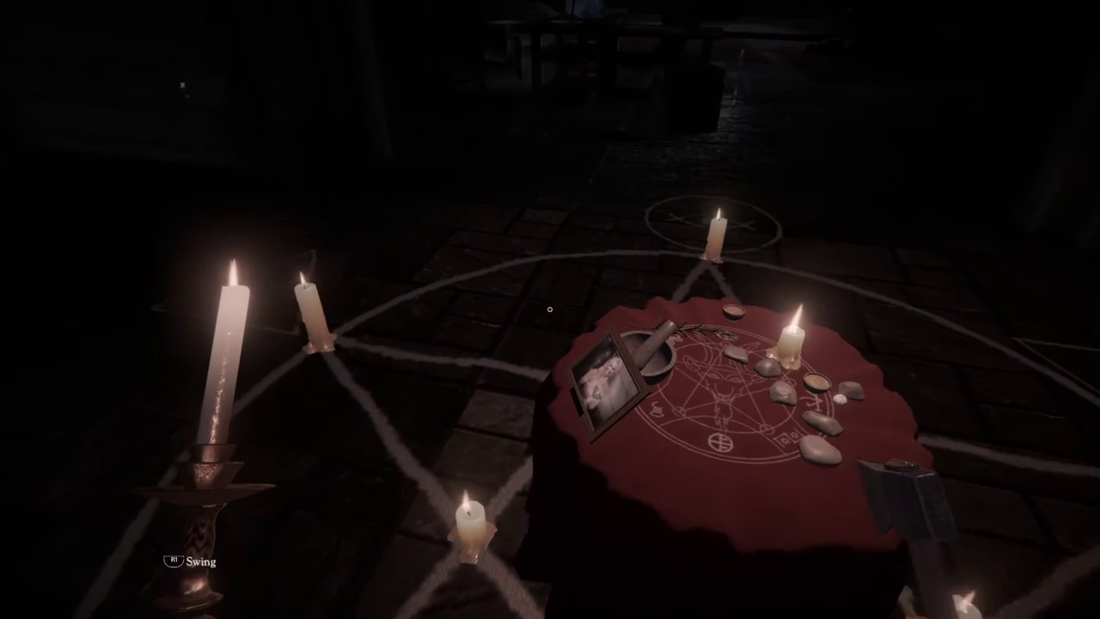
key(w)
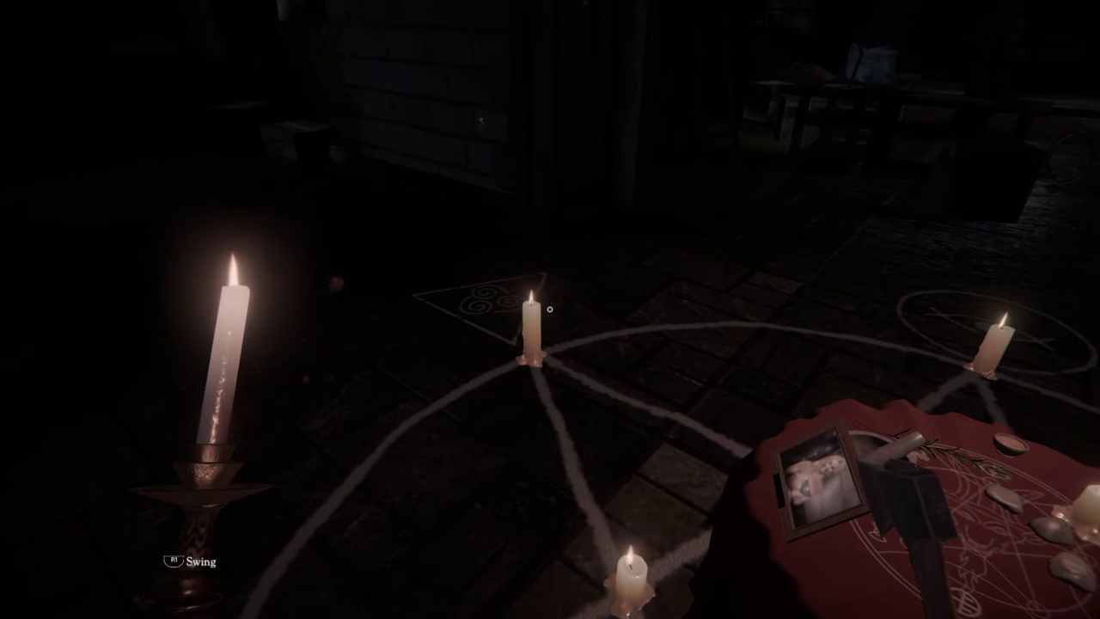
key(w)
key(w)
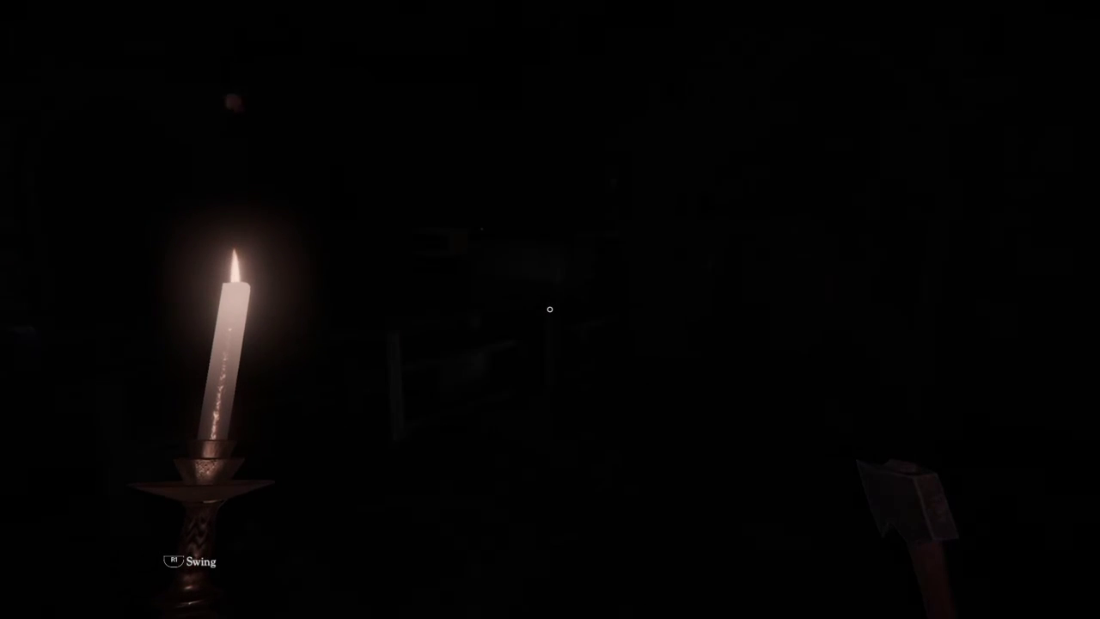
key(w)
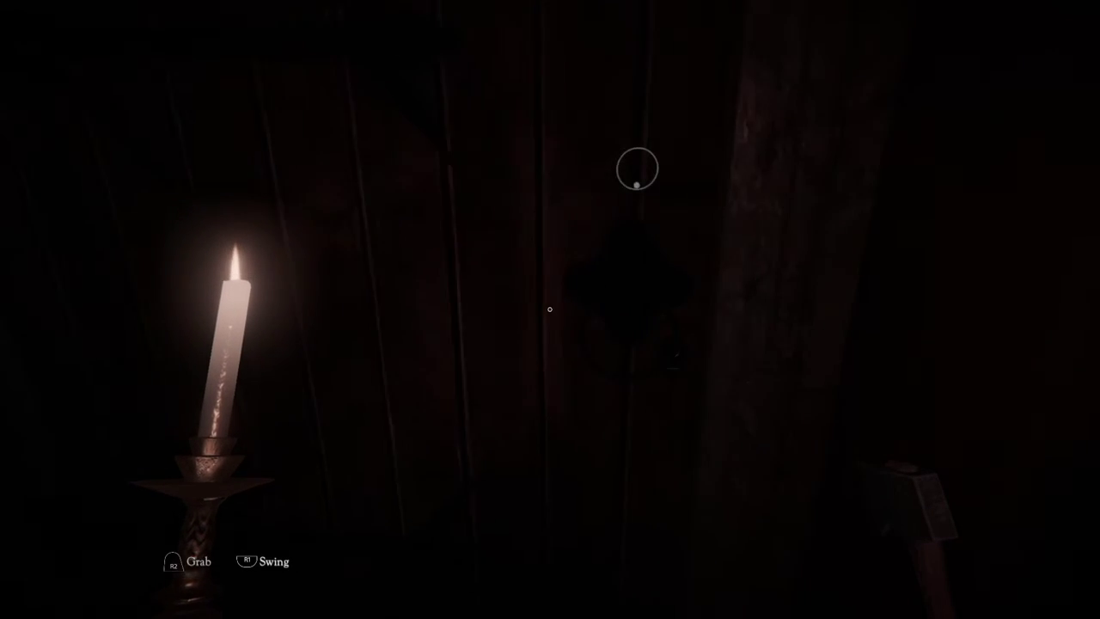
click(549, 308)
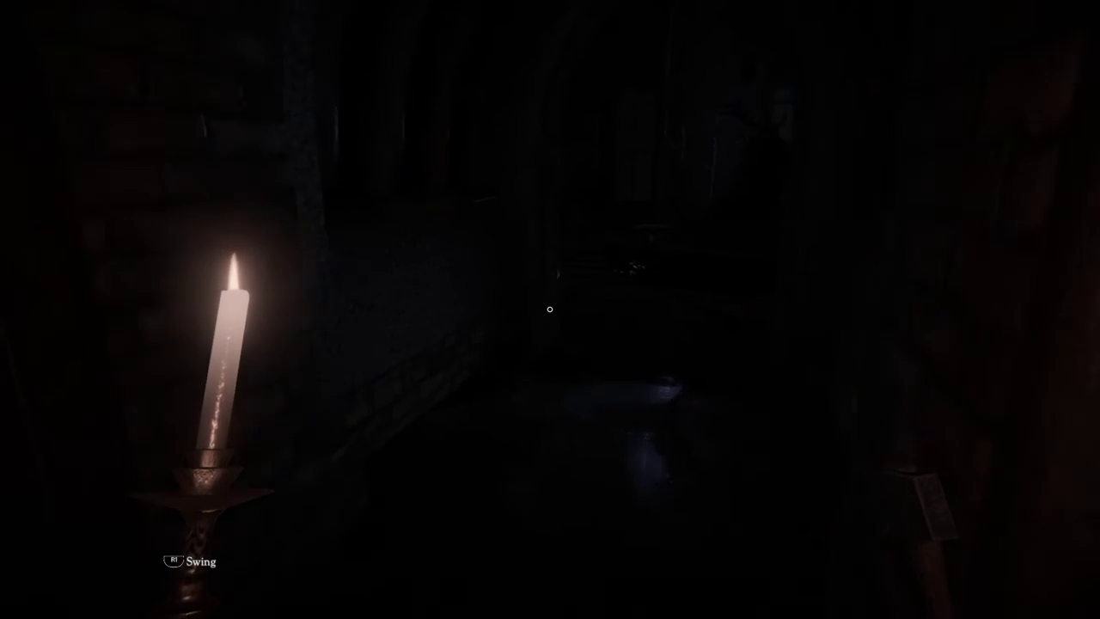
key(w)
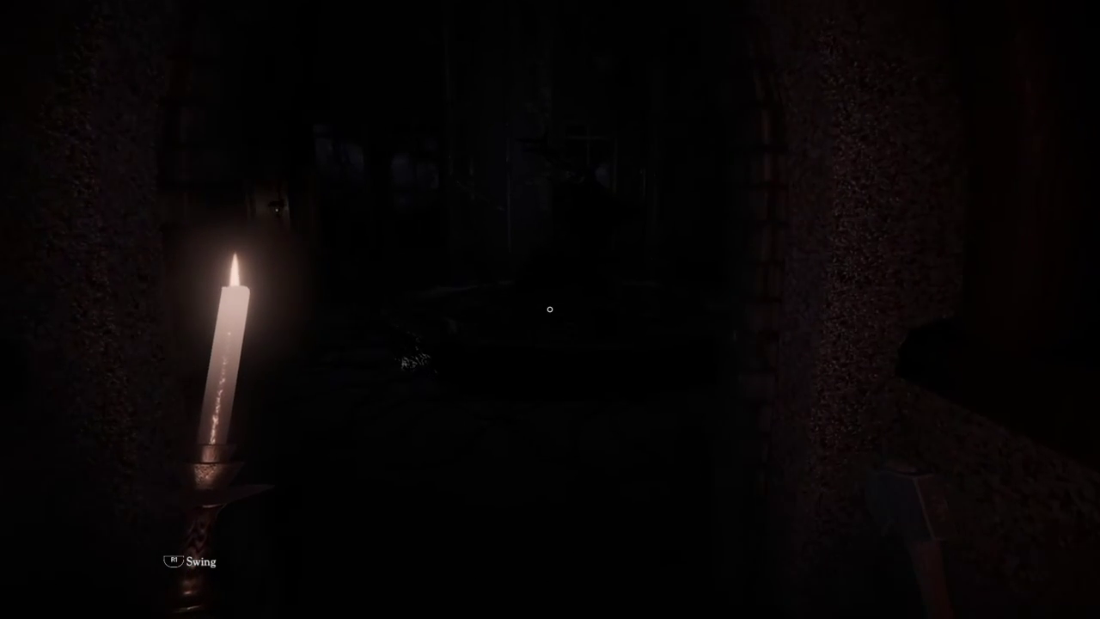
key(w)
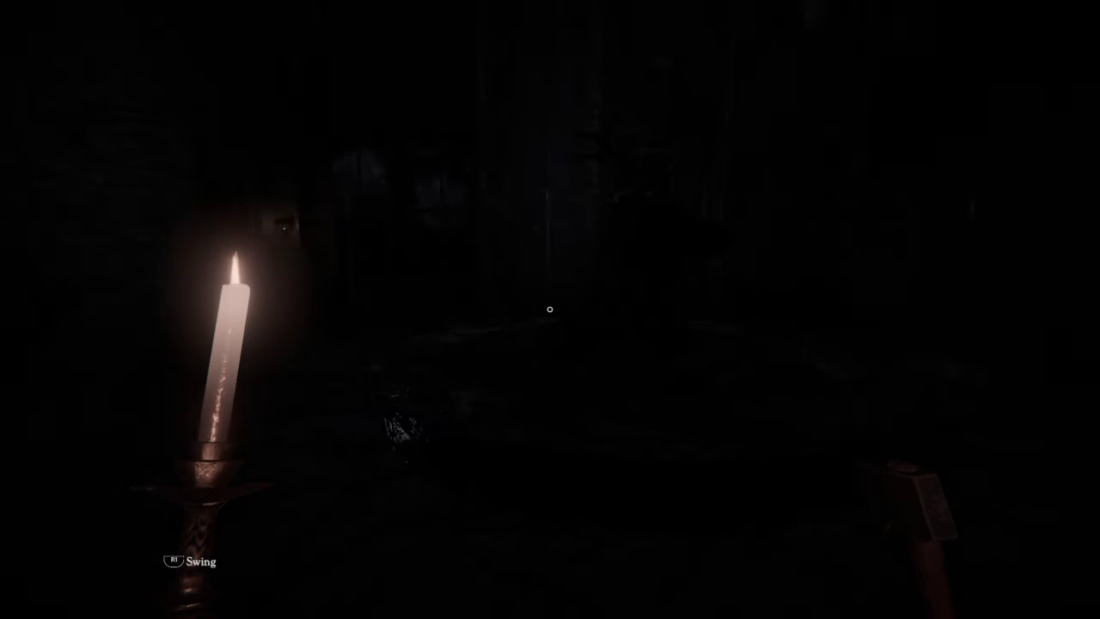
key(w)
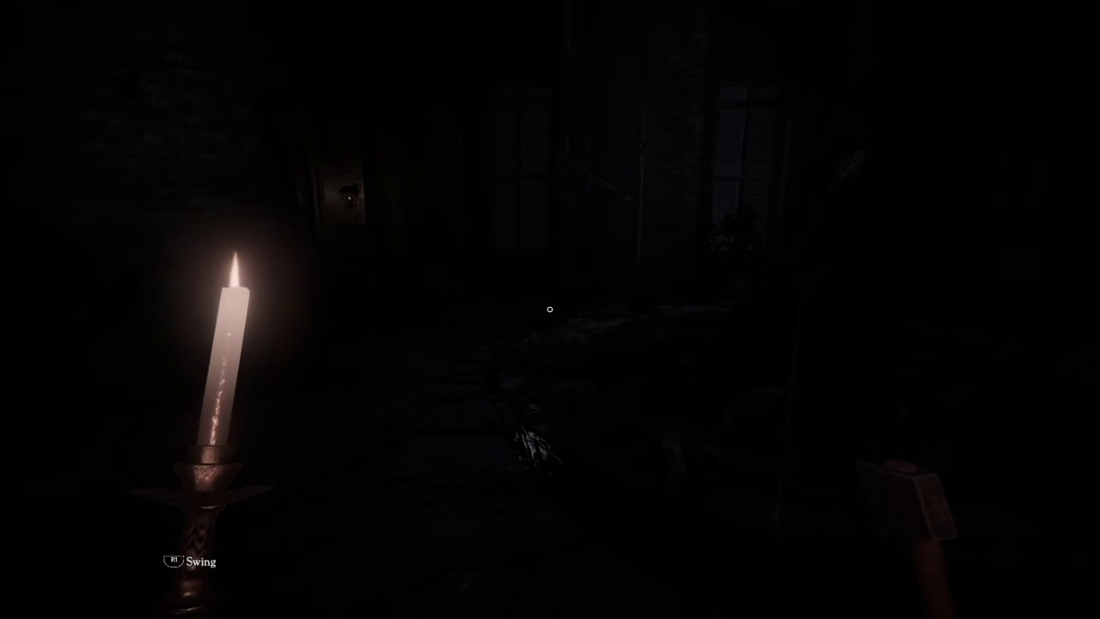
key(w)
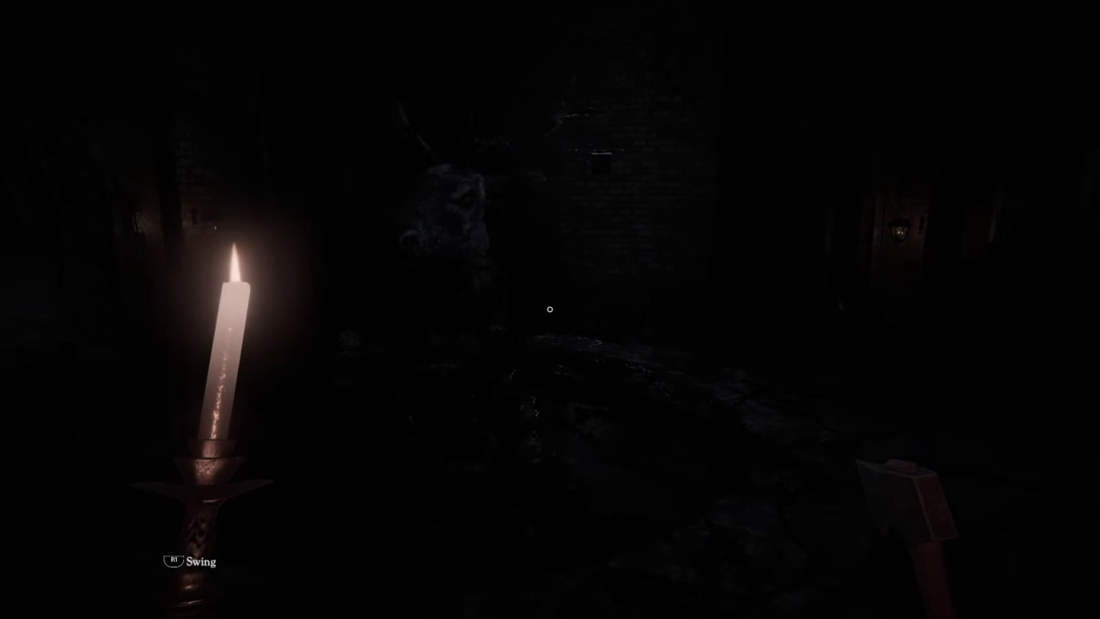
key(w)
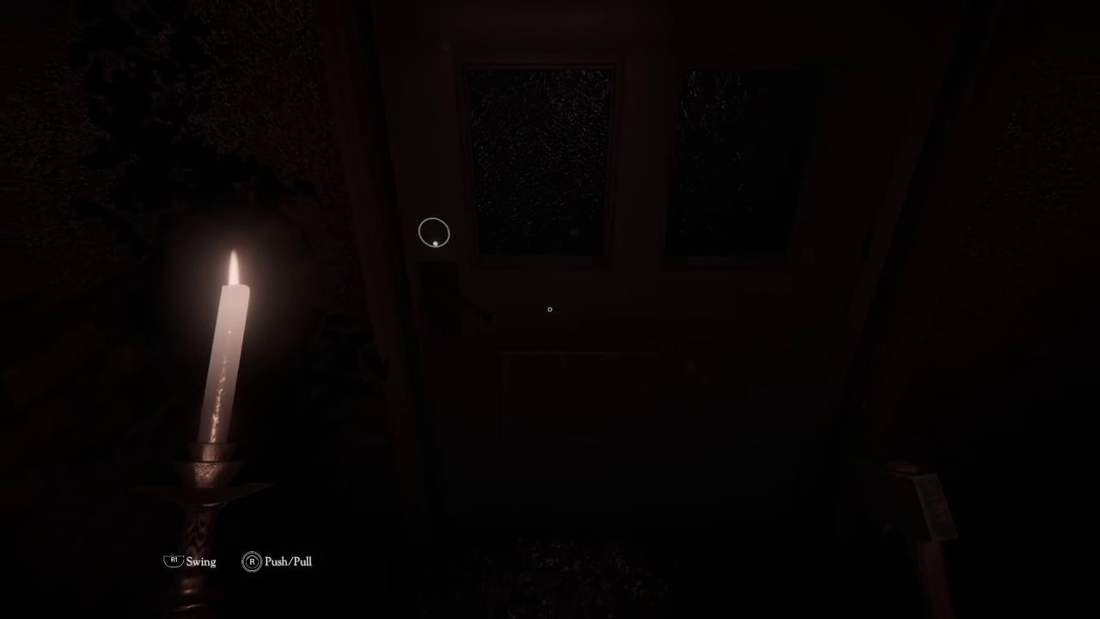
drag(483, 219, 537, 204)
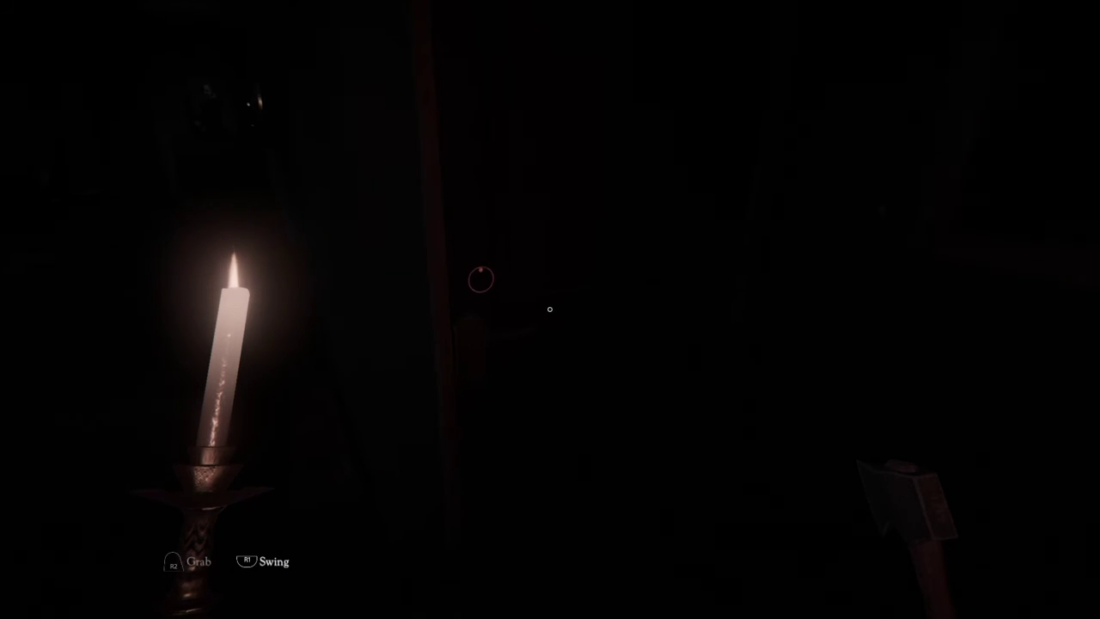
click(549, 308)
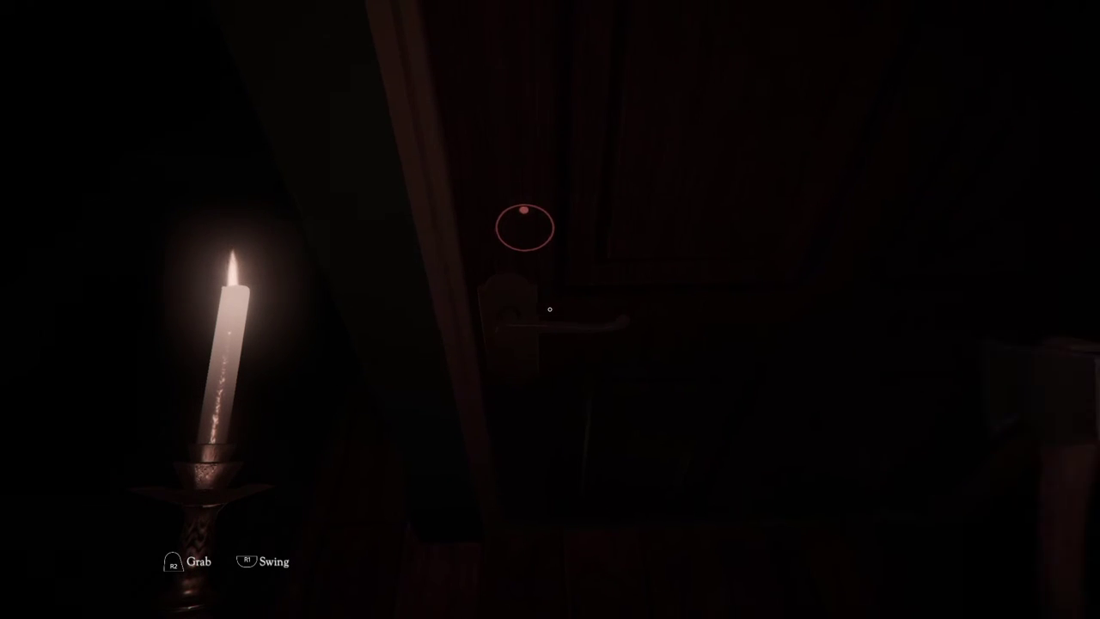
click(549, 309)
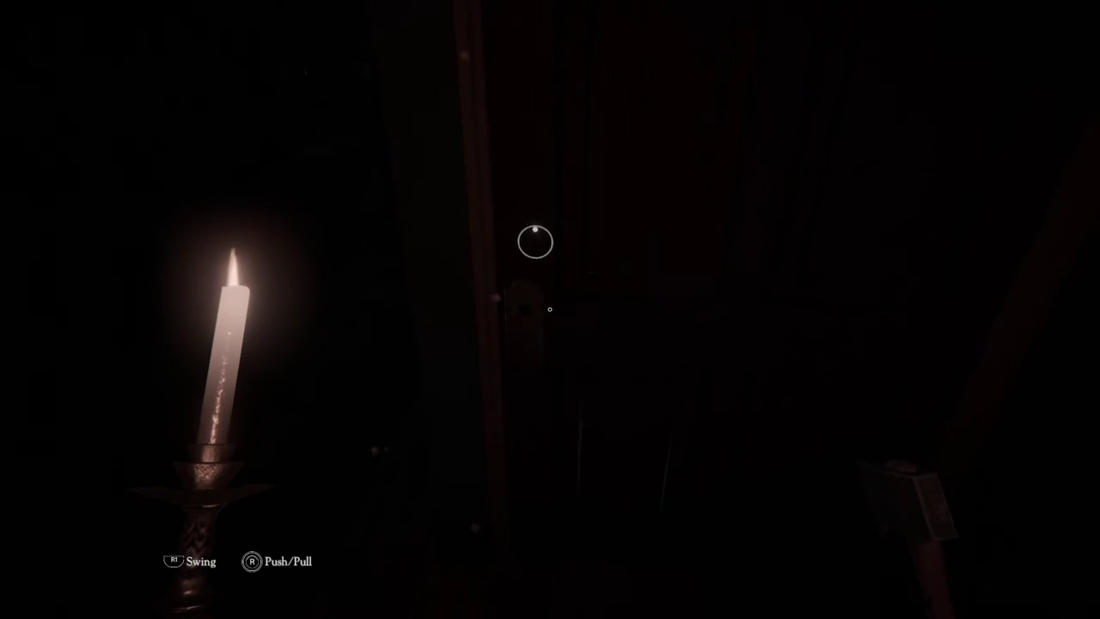
drag(549, 308, 549, 309)
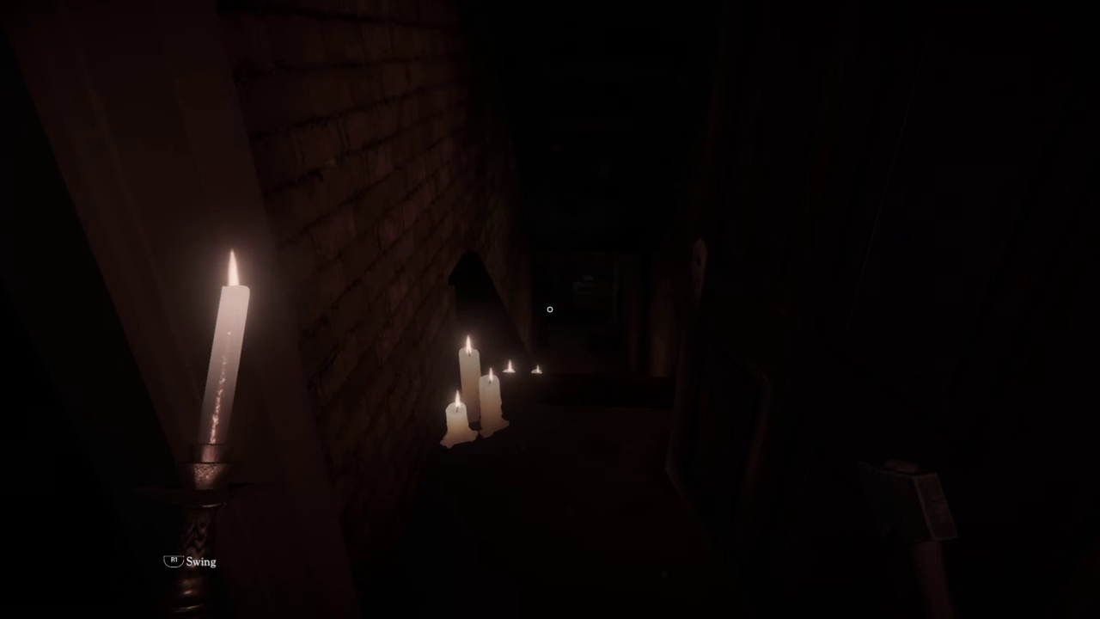
key(w)
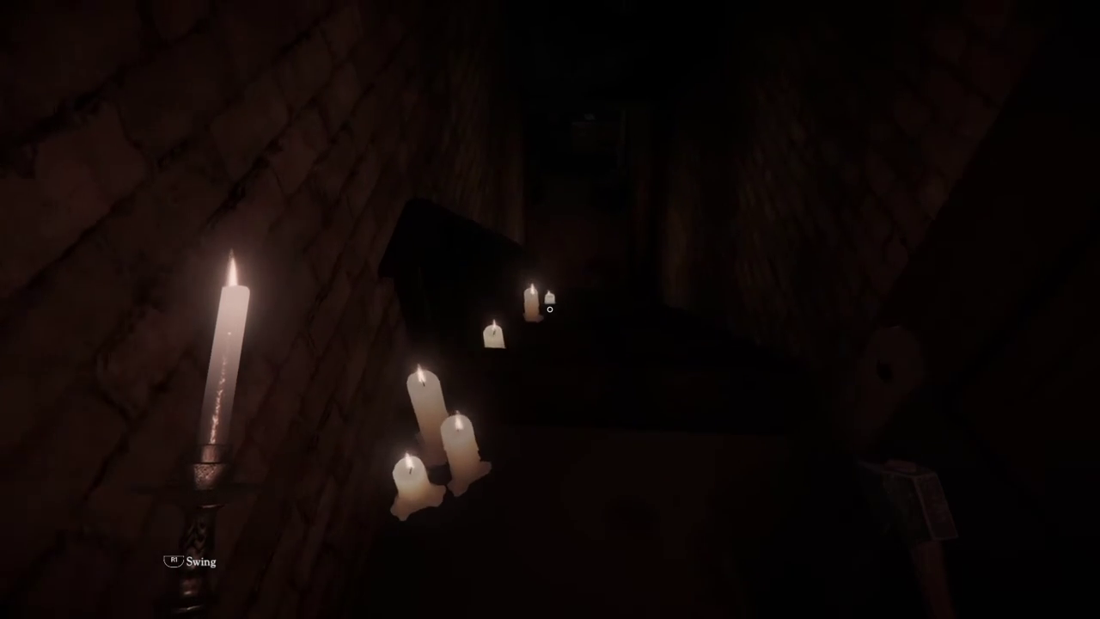
key(w)
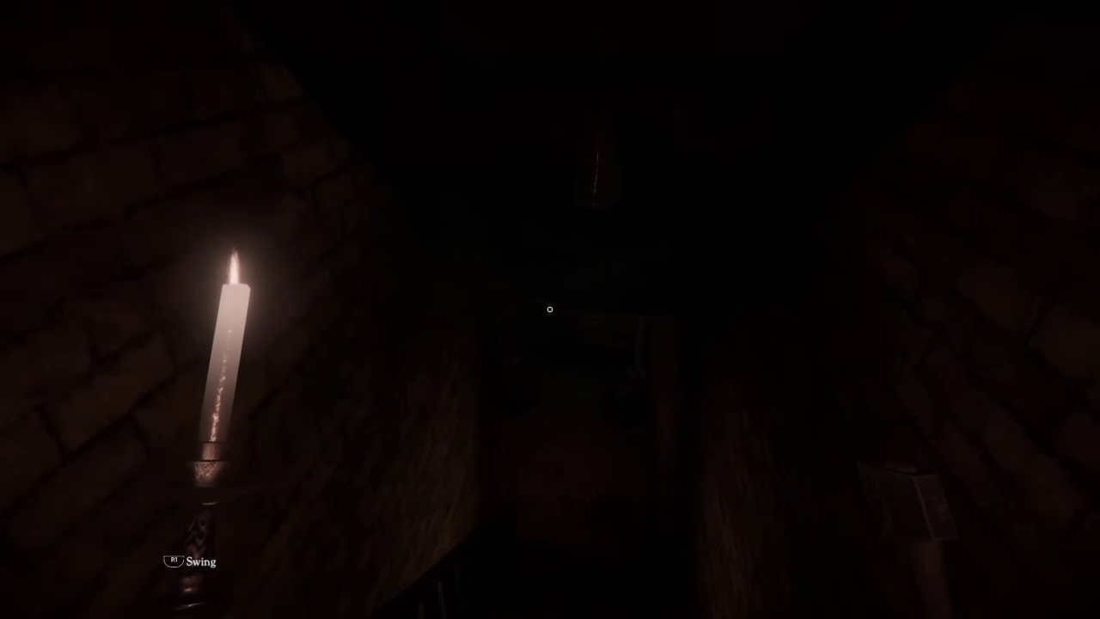
key(w)
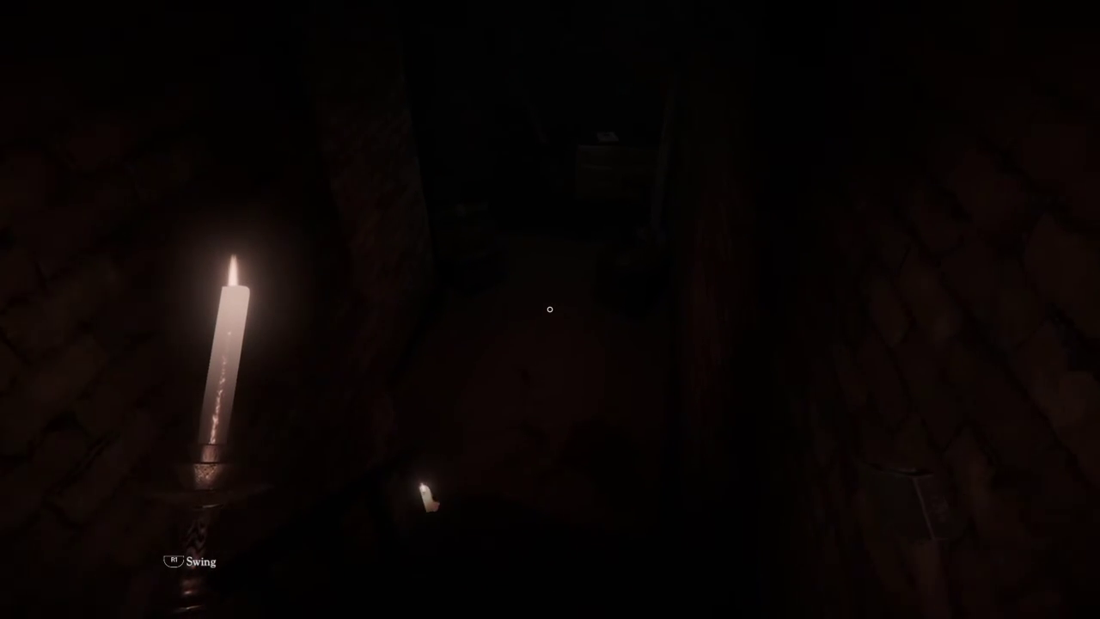
key(w)
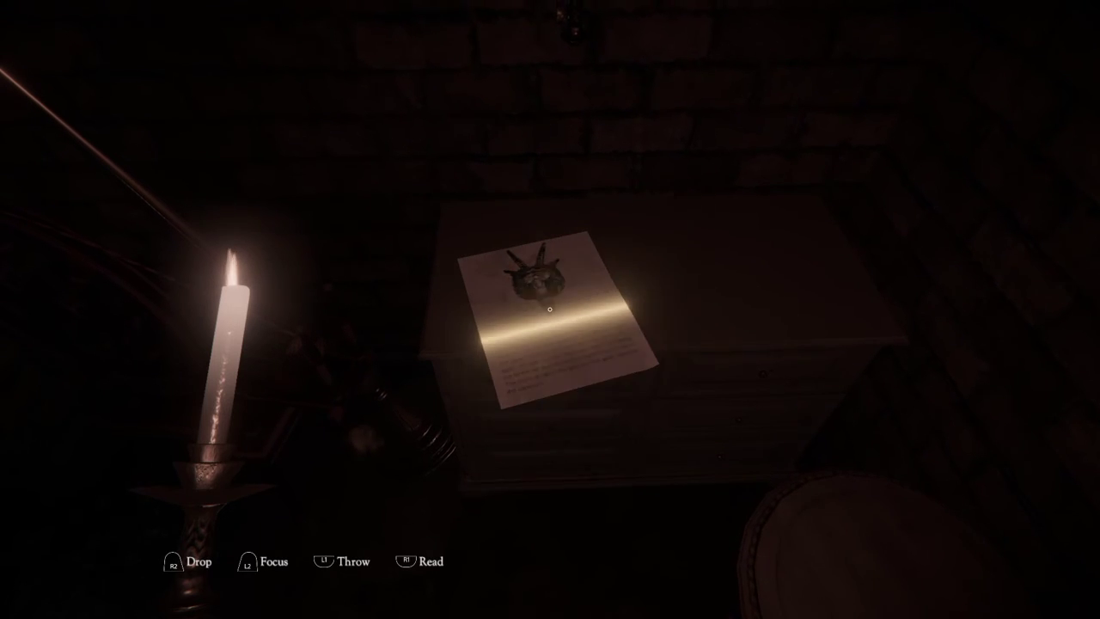
key(r)
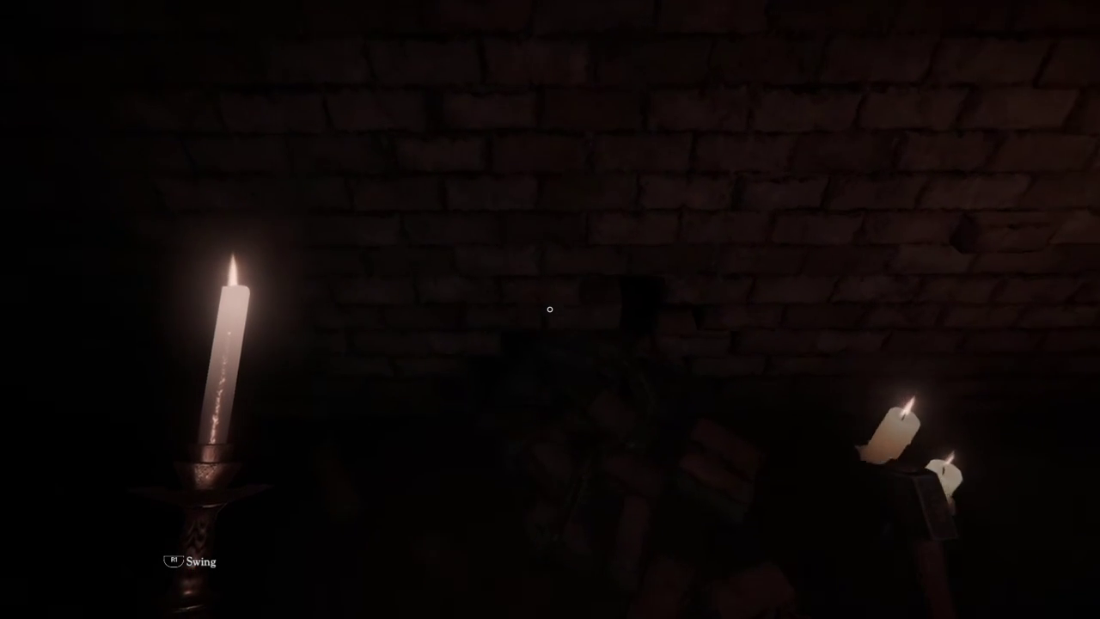
click(550, 310)
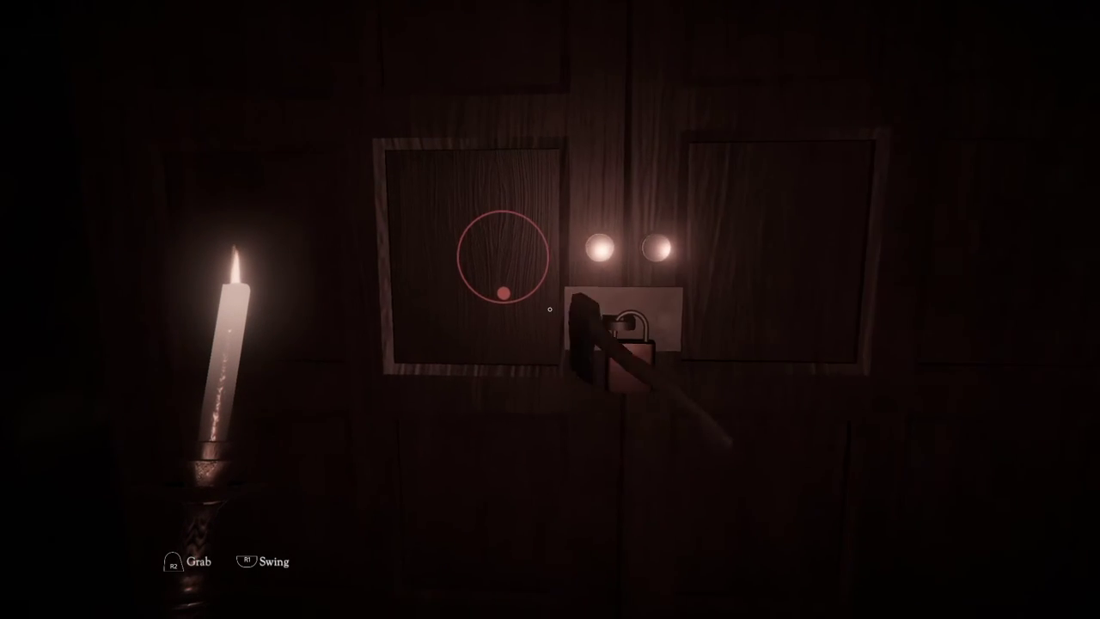
click(549, 309)
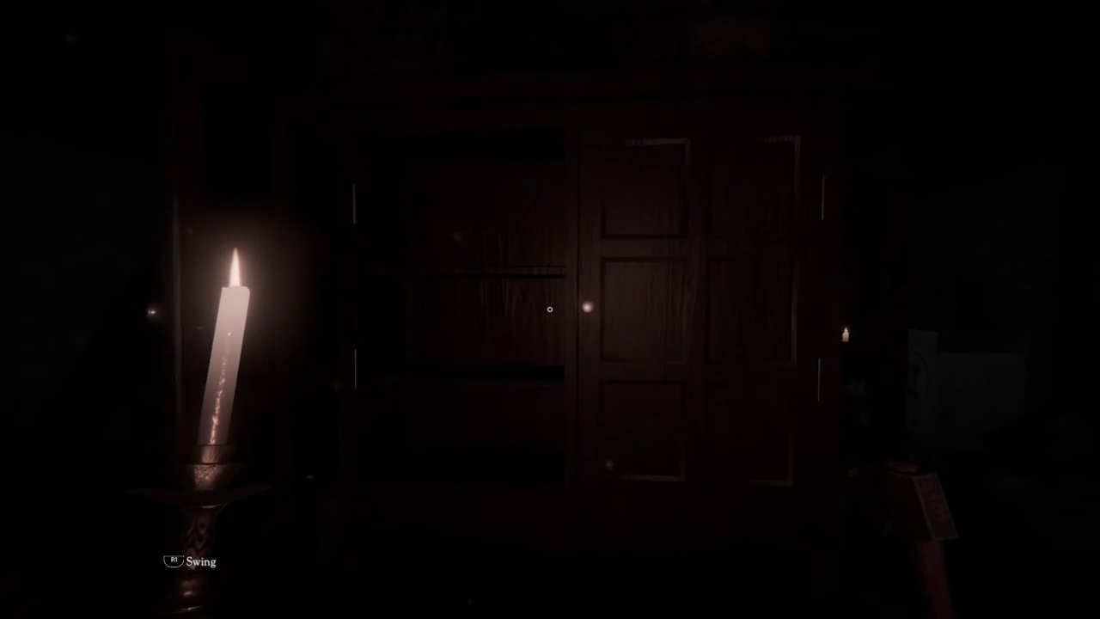
drag(549, 308, 549, 308)
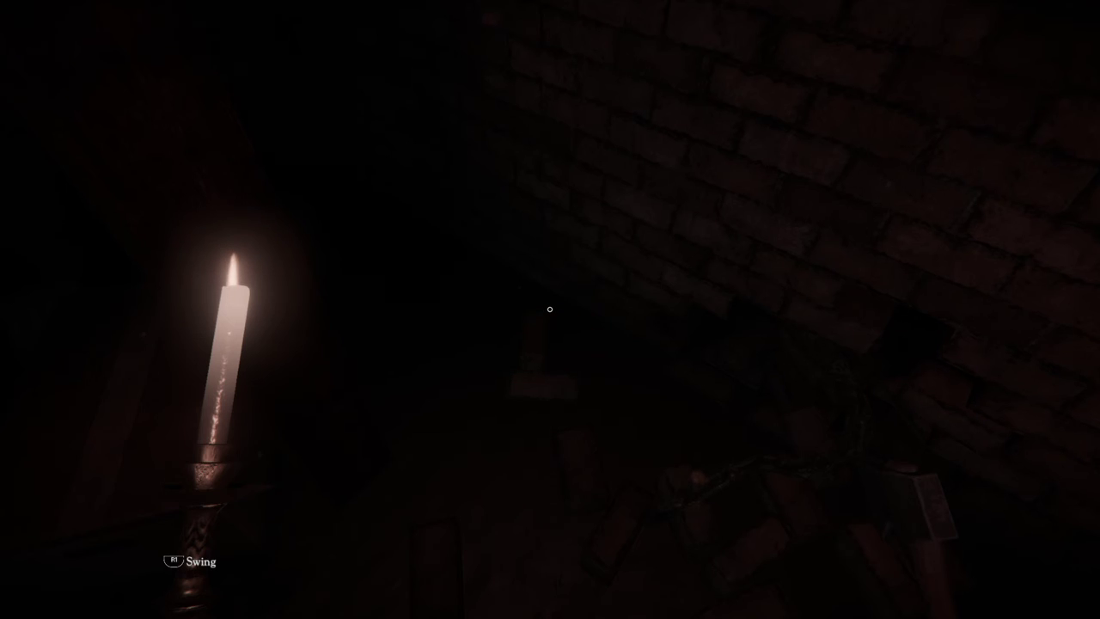
click(549, 309)
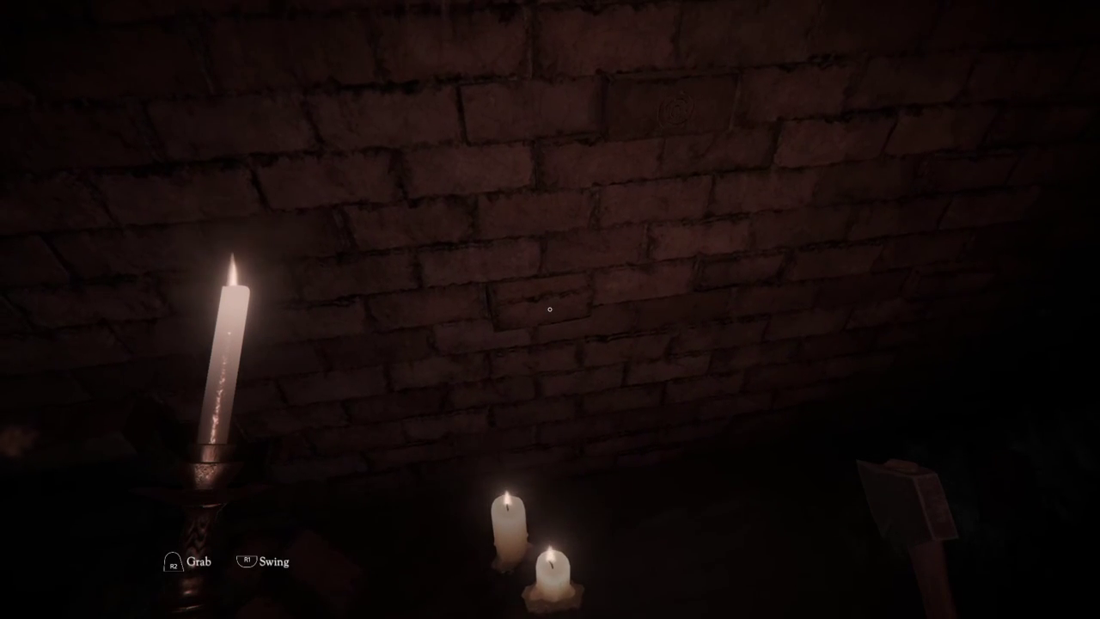
click(549, 309)
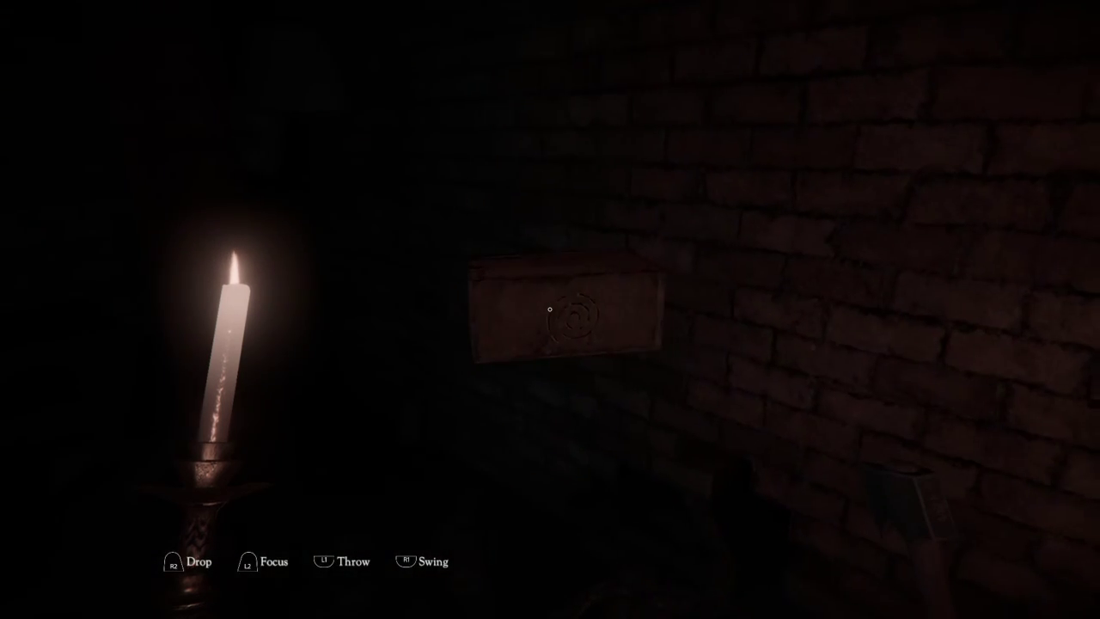
click(549, 308)
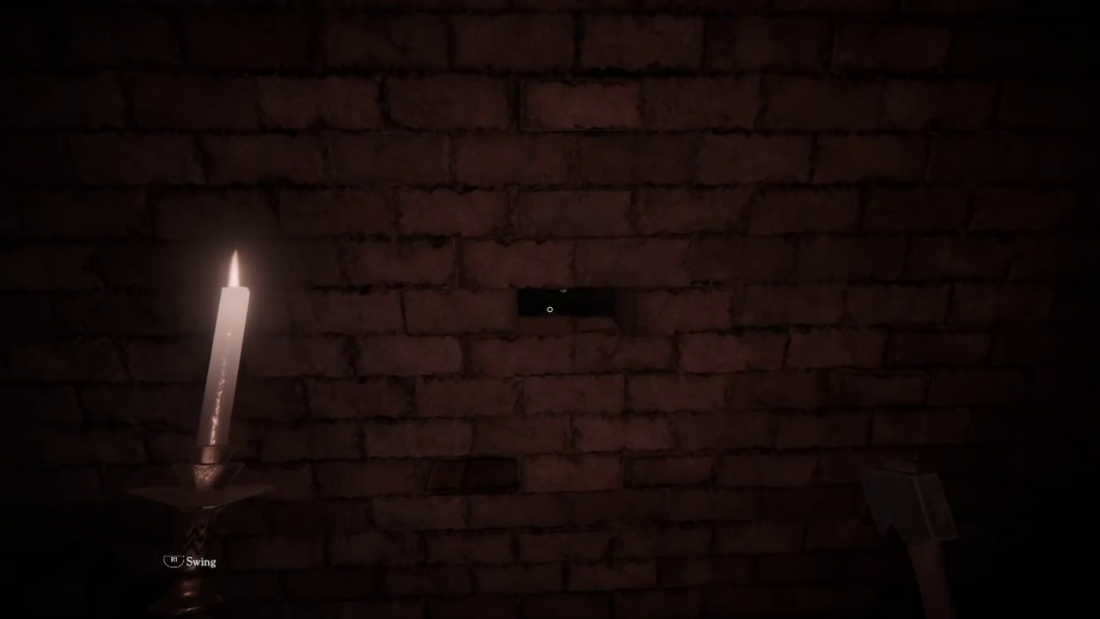
key(w)
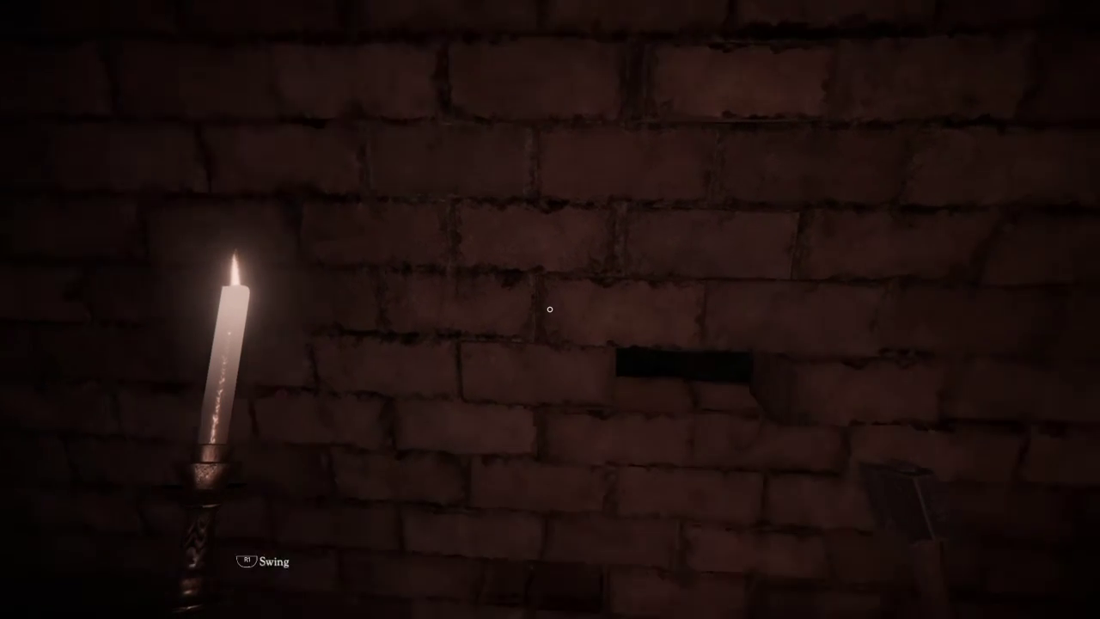
key(d)
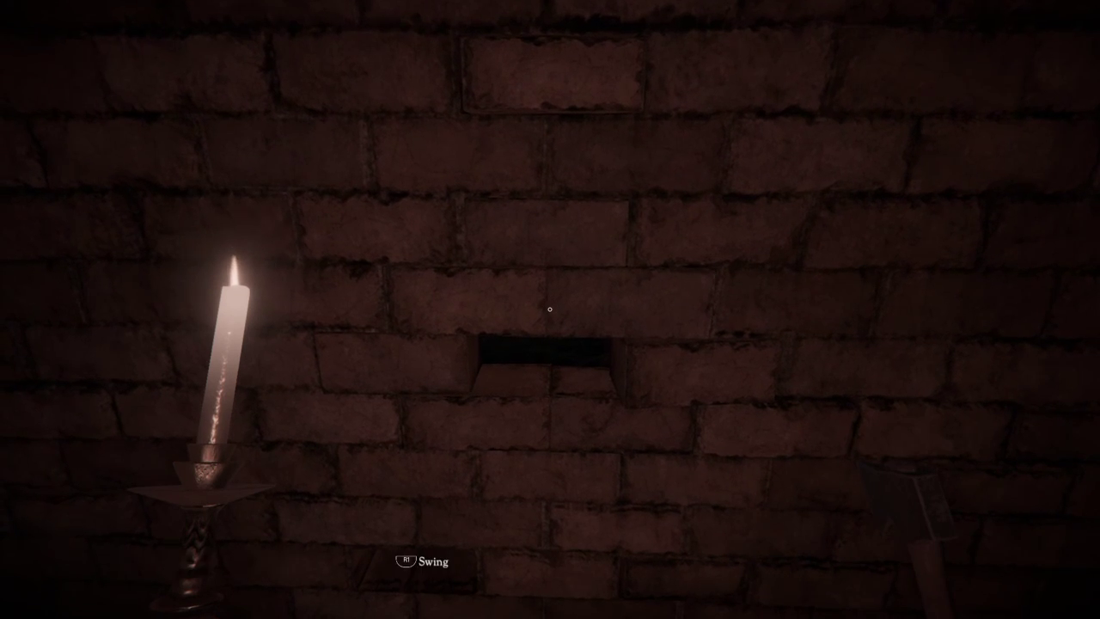
click(549, 309)
click(549, 308)
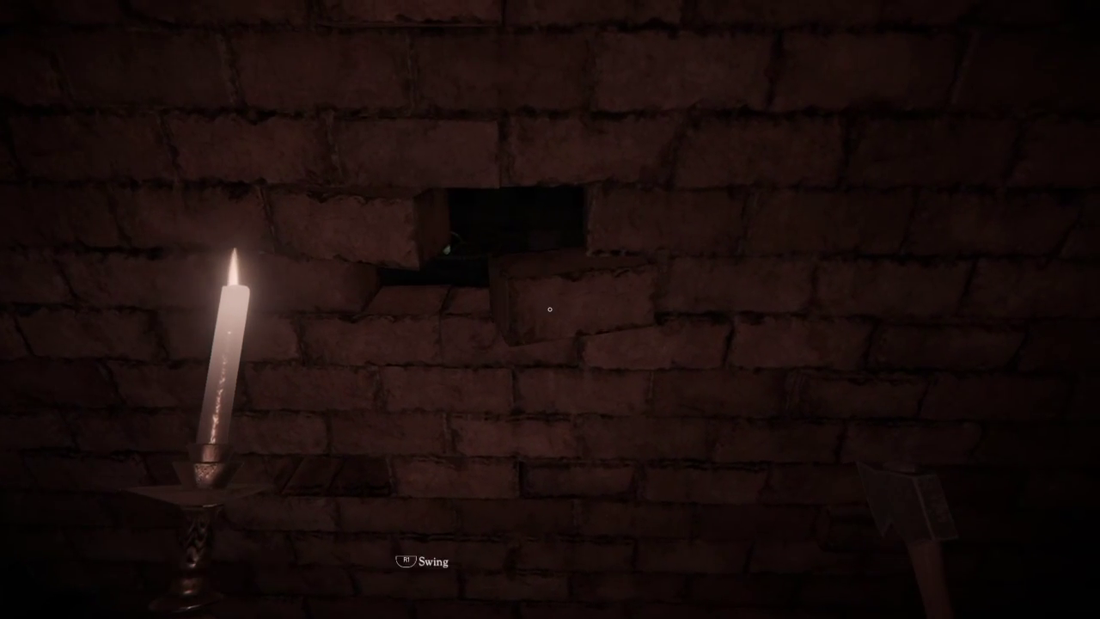
click(549, 308)
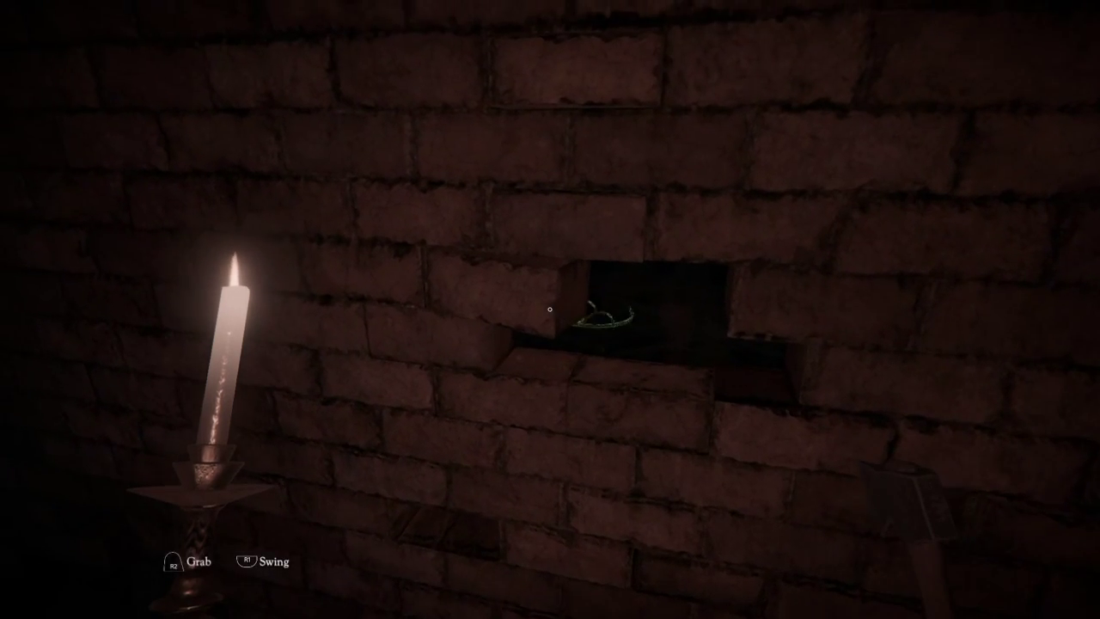
click(550, 309)
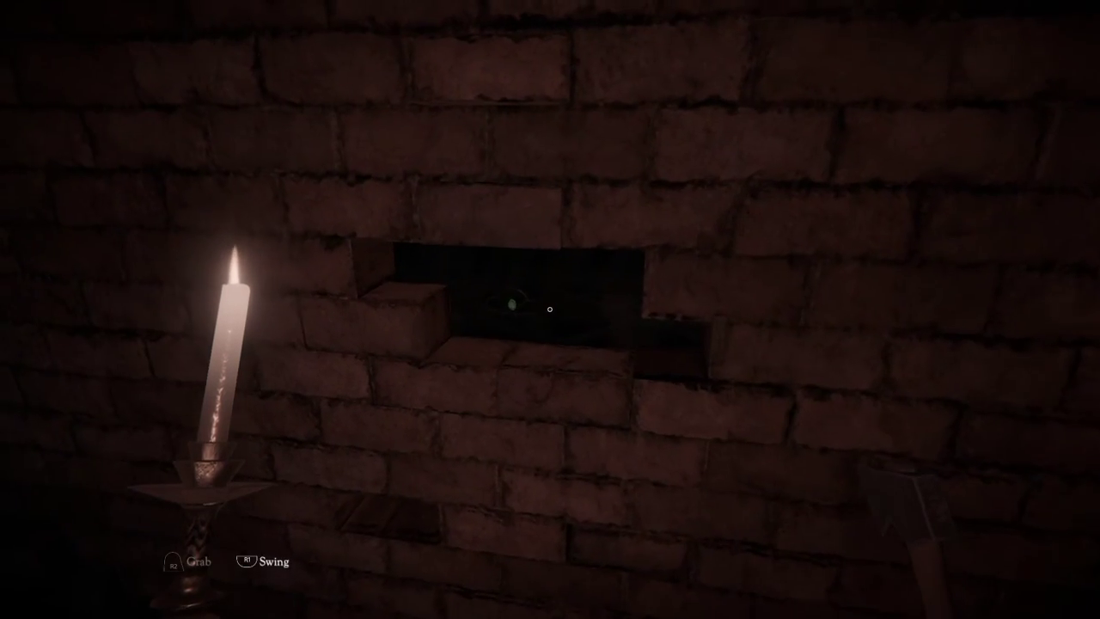
click(549, 309)
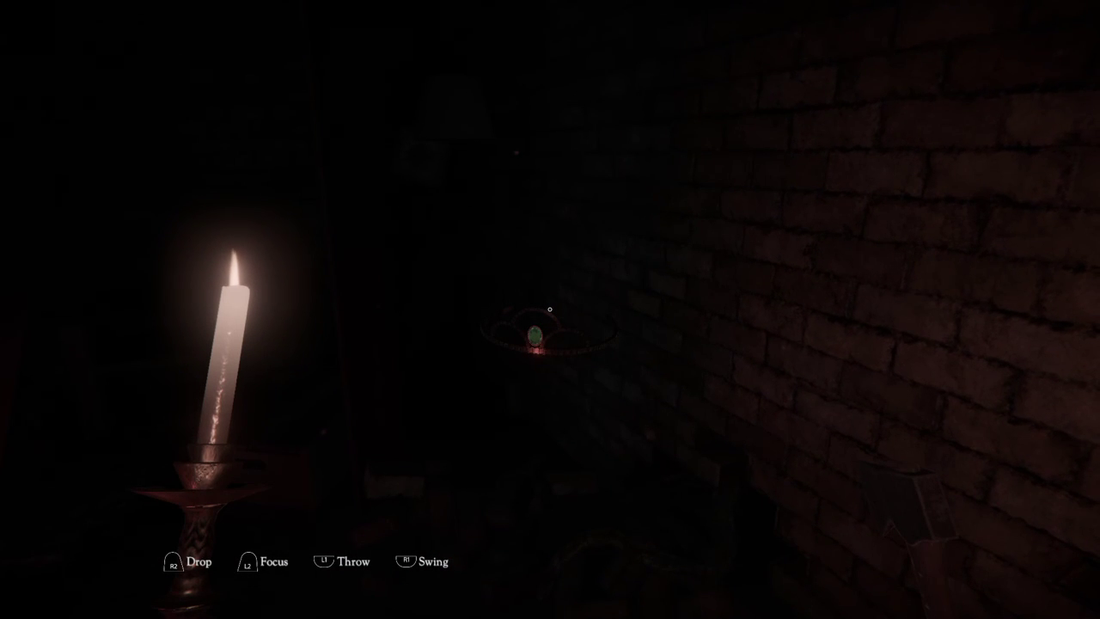
click(549, 309)
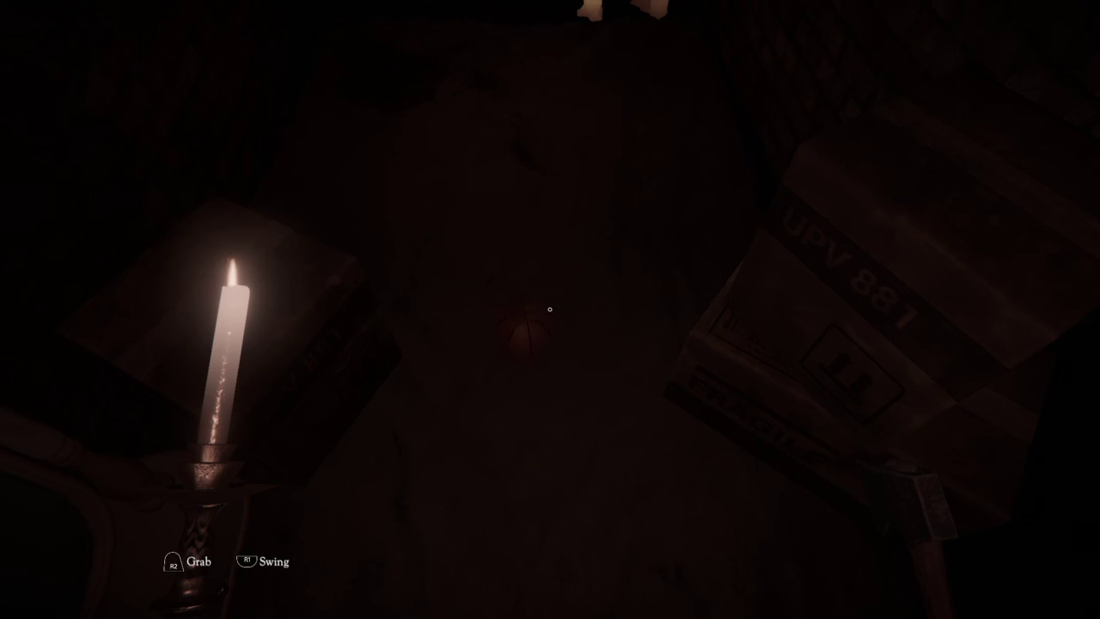
click(550, 309)
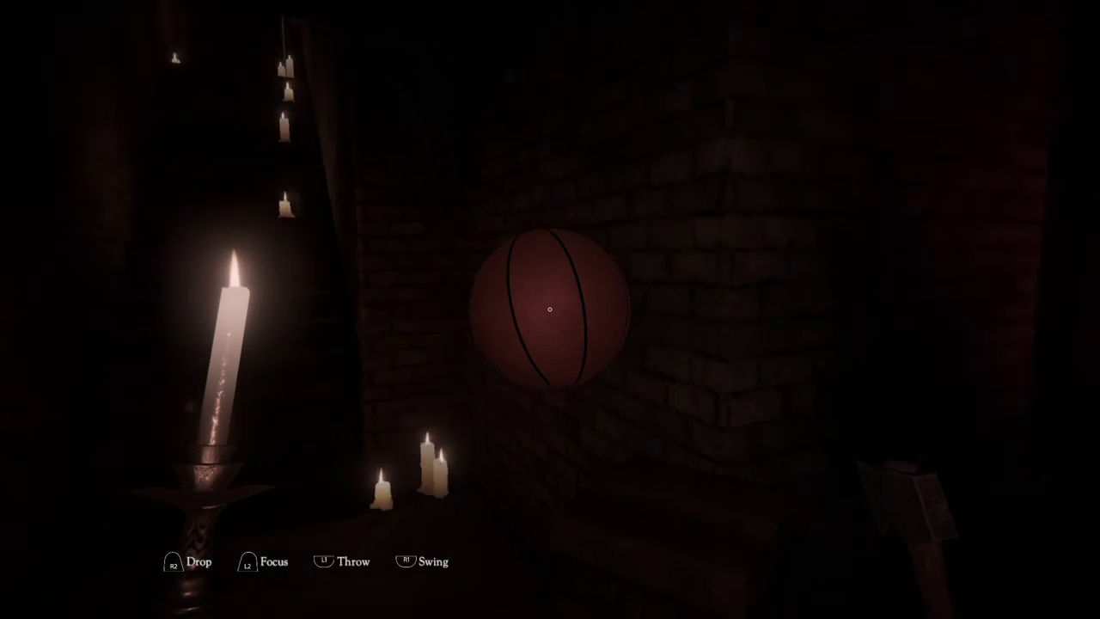
click(550, 310)
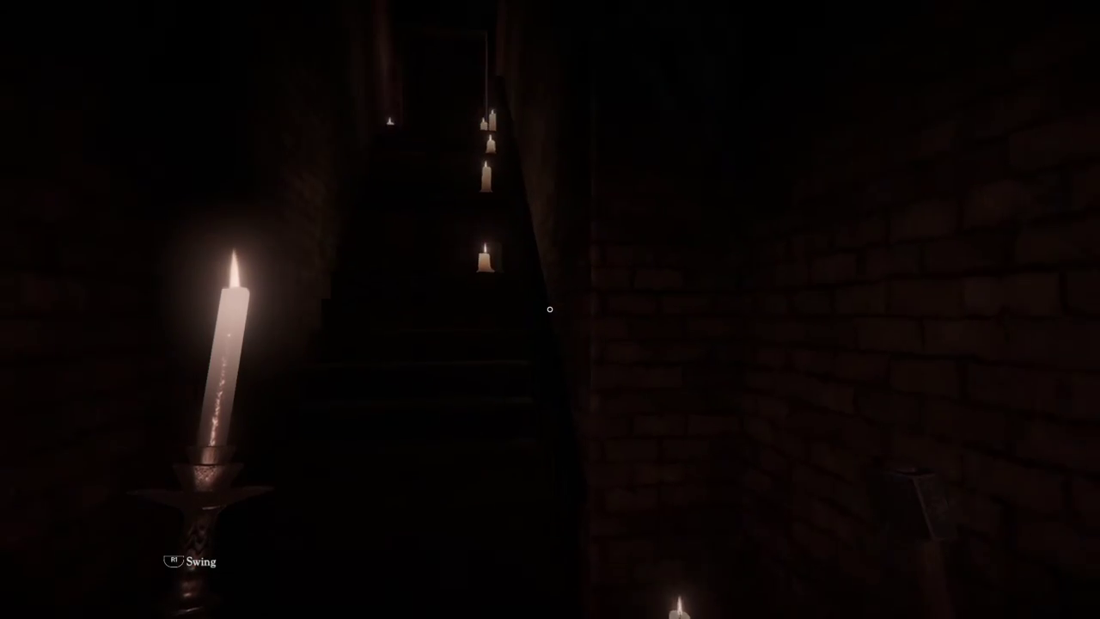
key(w)
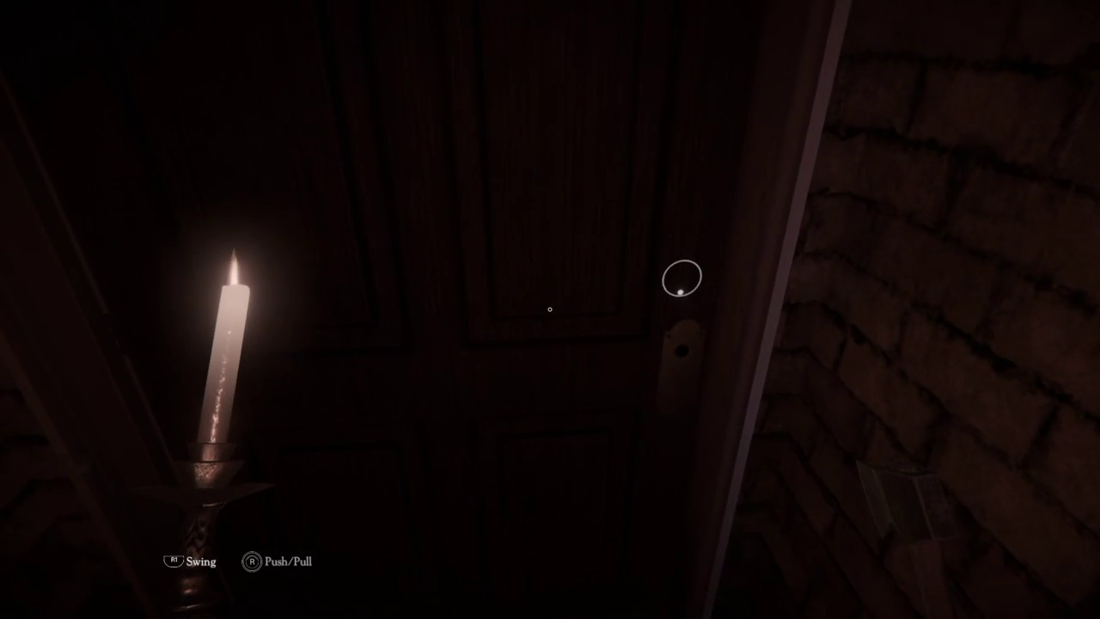
key(s)
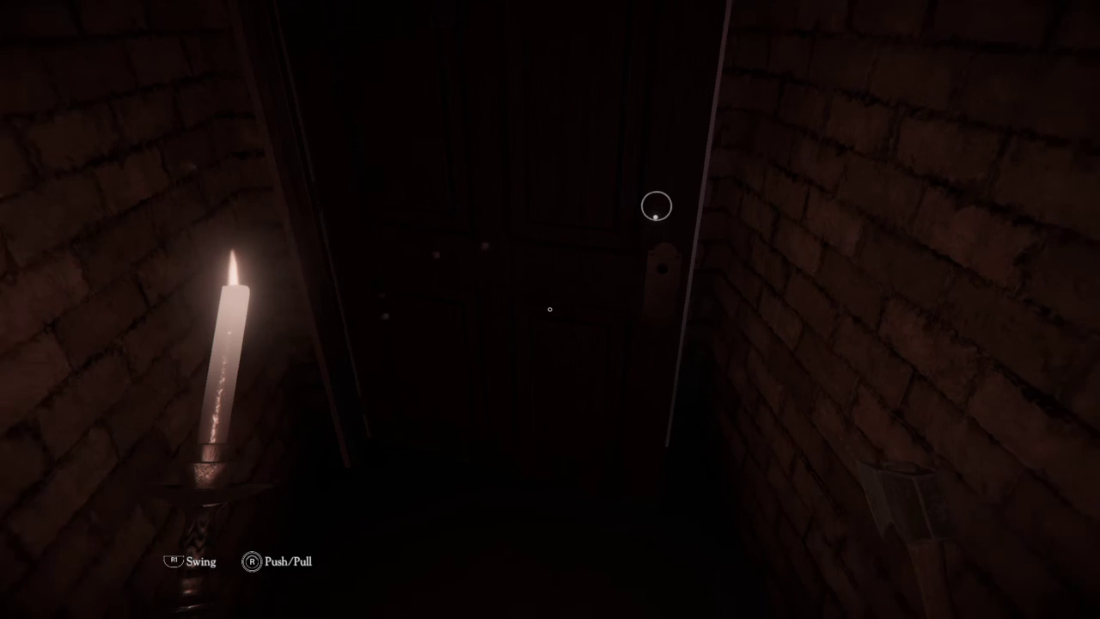
key(s)
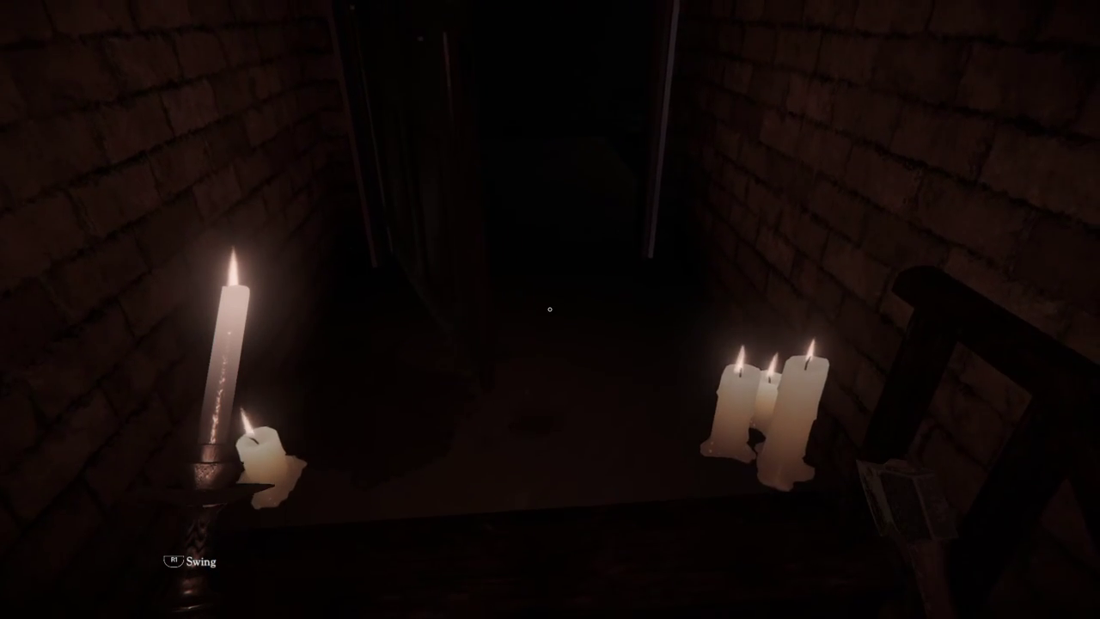
key(w)
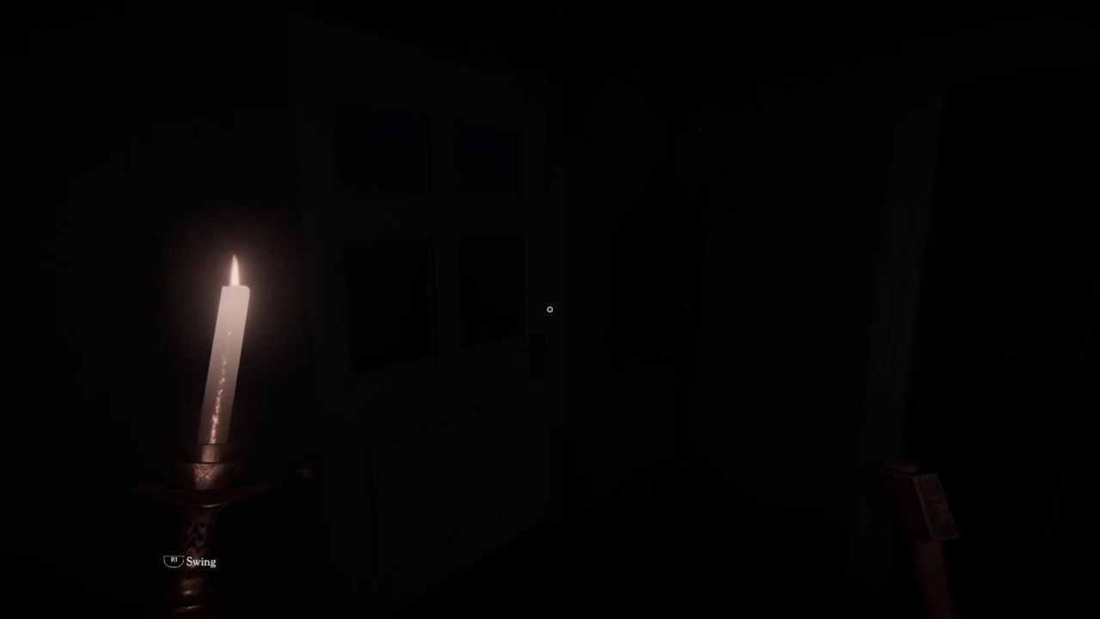
key(Escape)
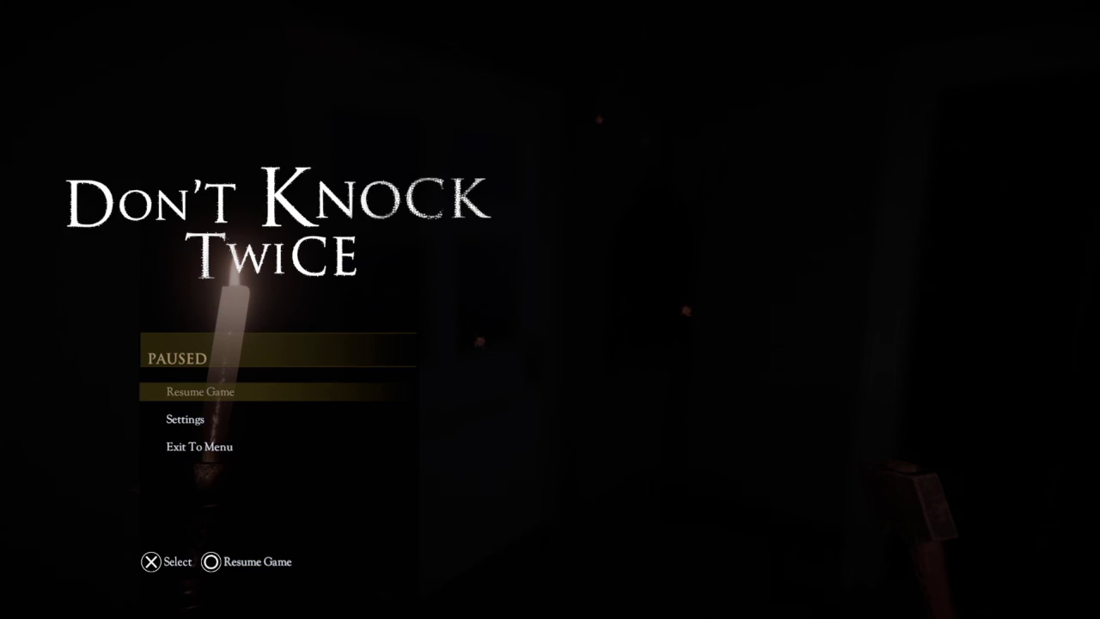